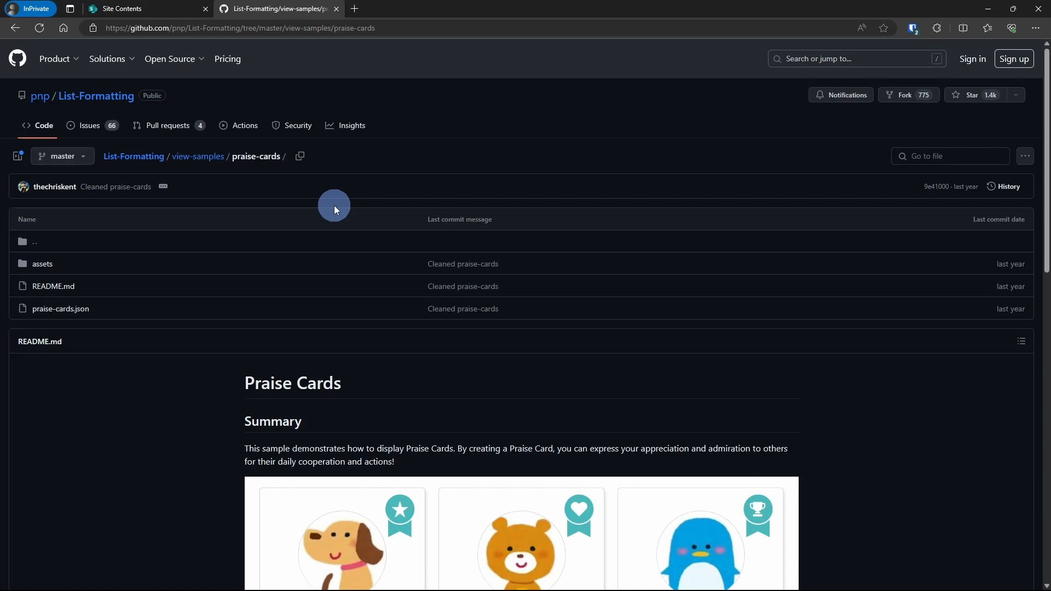
{"action": "scroll", "coordinate": [221, 323], "scroll_direction": "down", "scroll_amount": 1}
{"action": "scroll", "coordinate": [222, 323], "scroll_direction": "down", "scroll_amount": 5}
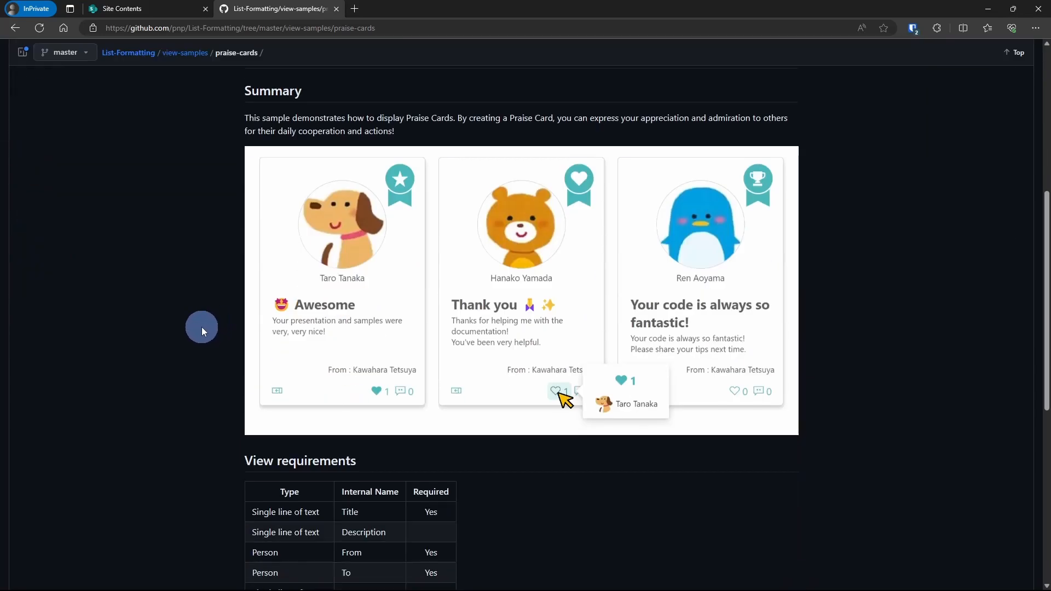
{"action": "scroll", "coordinate": [178, 342], "scroll_direction": "down", "scroll_amount": 3}
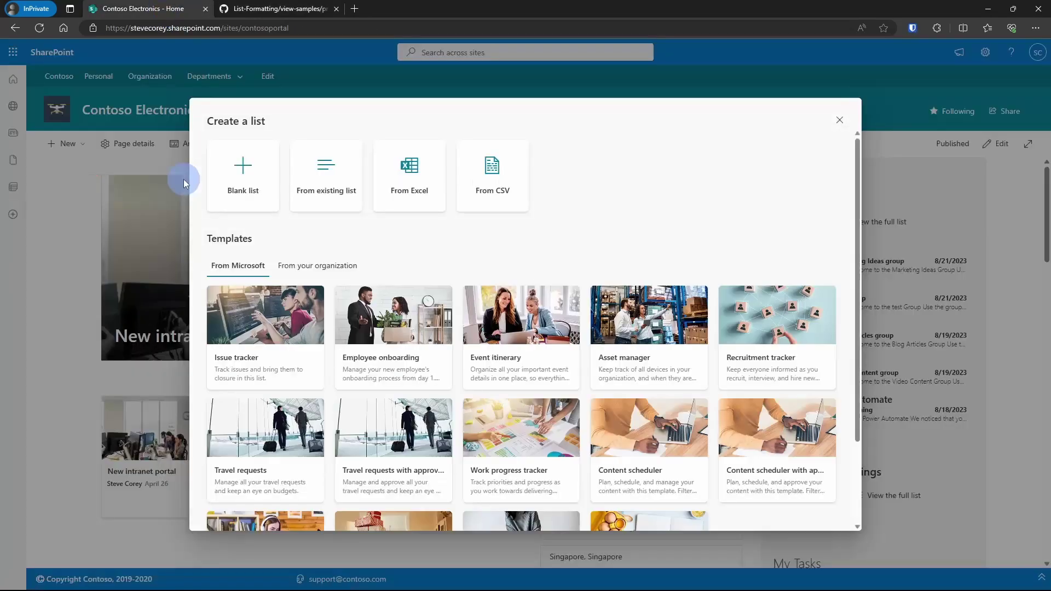
- Create a blank list EmployeeShoutouts and rename it to 'Employee Shoutouts'
{"action": "left_click", "coordinate": [234, 180]}
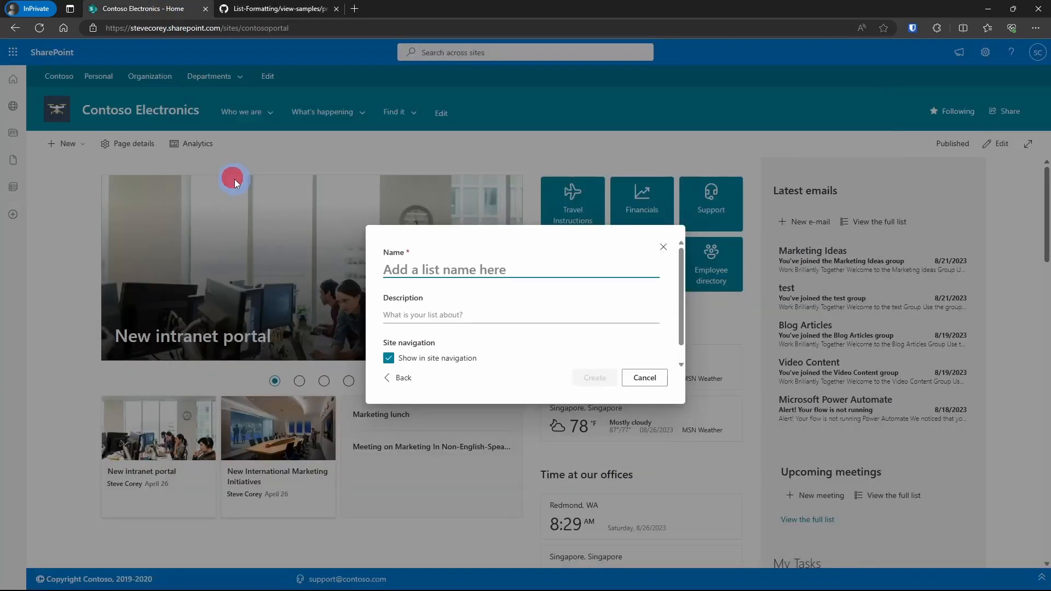
{"action": "type", "text": "EmployeeShoutouts"}
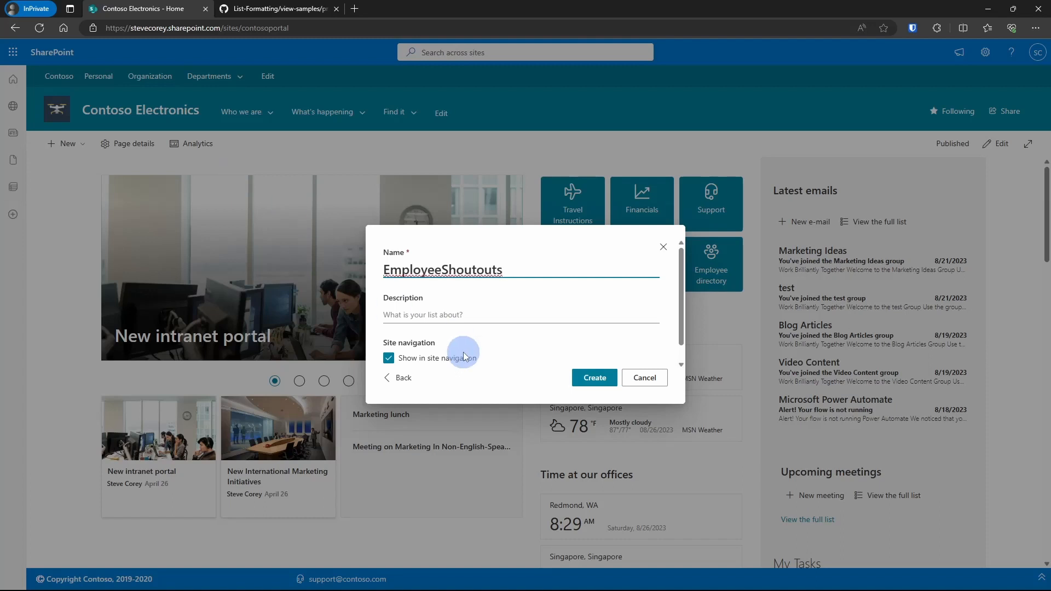
{"action": "left_click", "coordinate": [594, 377]}
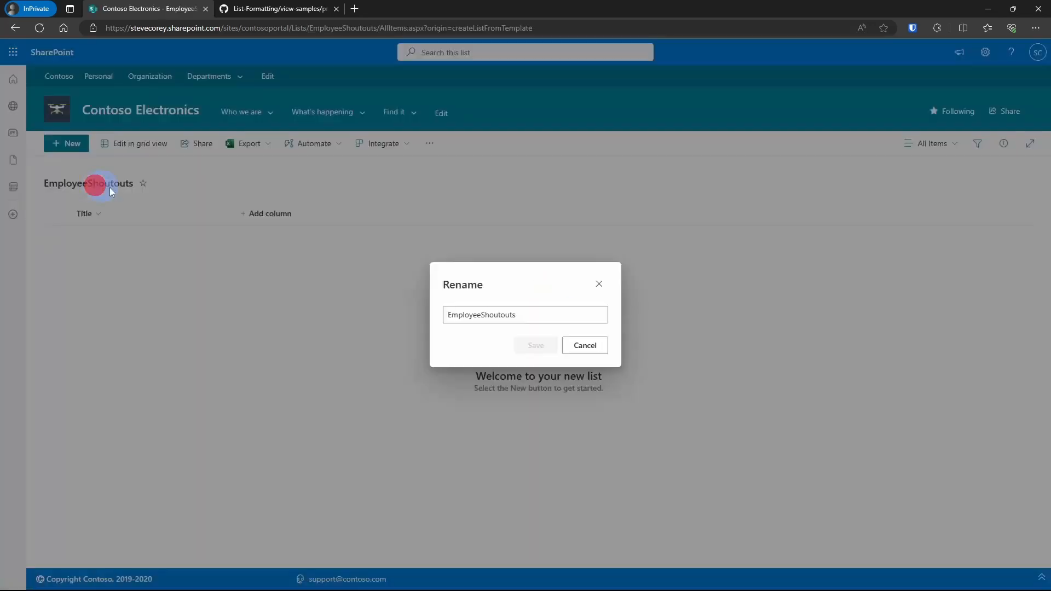
{"action": "left_click", "coordinate": [489, 311]}
{"action": "left_click", "coordinate": [531, 346]}
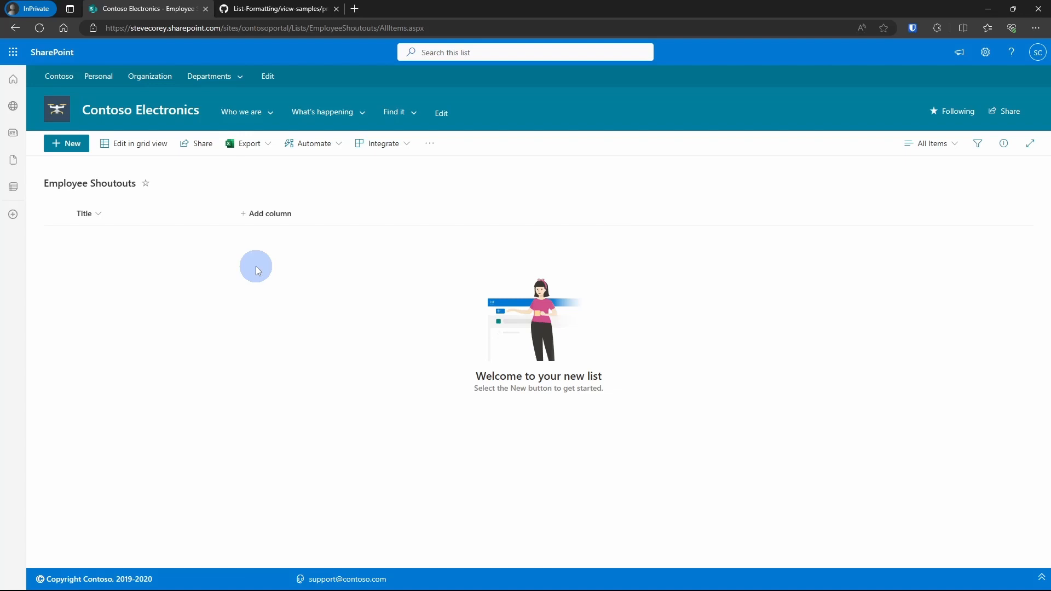
- Add a Description single-line text column and a From person column
{"action": "left_click", "coordinate": [267, 214]}
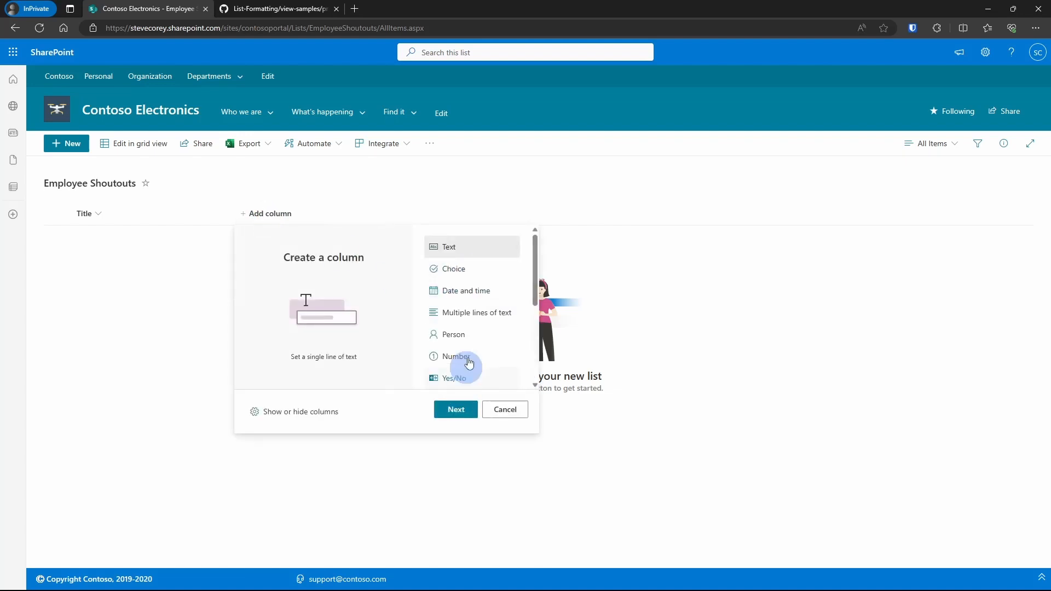
{"action": "left_click", "coordinate": [456, 410]}
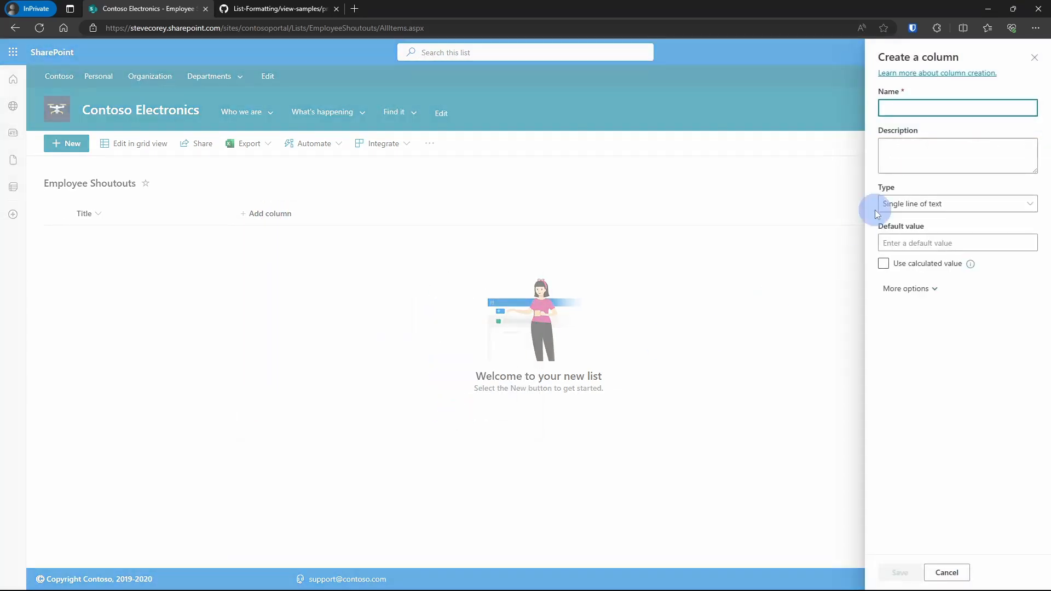
{"action": "type", "text": "Description"}
{"action": "left_click", "coordinate": [899, 572]}
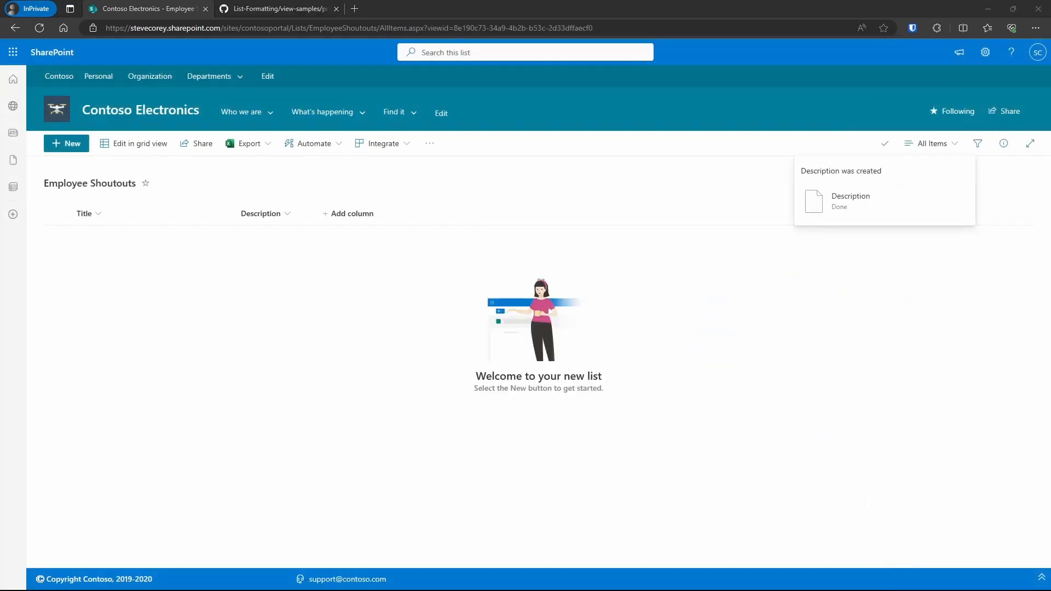
{"action": "left_click", "coordinate": [352, 213]}
{"action": "left_click", "coordinate": [525, 309]}
{"action": "left_click", "coordinate": [537, 411]}
{"action": "type", "text": "From"}
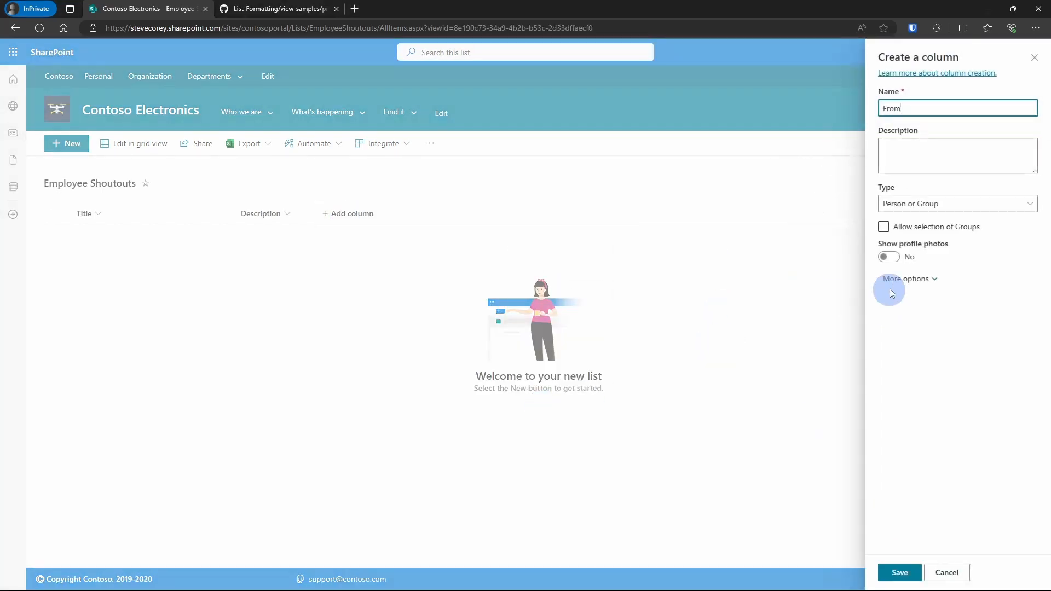
{"action": "left_click", "coordinate": [909, 278]}
{"action": "left_click", "coordinate": [888, 358]}
- Add a To person column and an Icon single-line text column
{"action": "left_click", "coordinate": [899, 572]}
{"action": "left_click", "coordinate": [434, 214]}
{"action": "left_click", "coordinate": [629, 334]}
{"action": "left_click", "coordinate": [619, 409]}
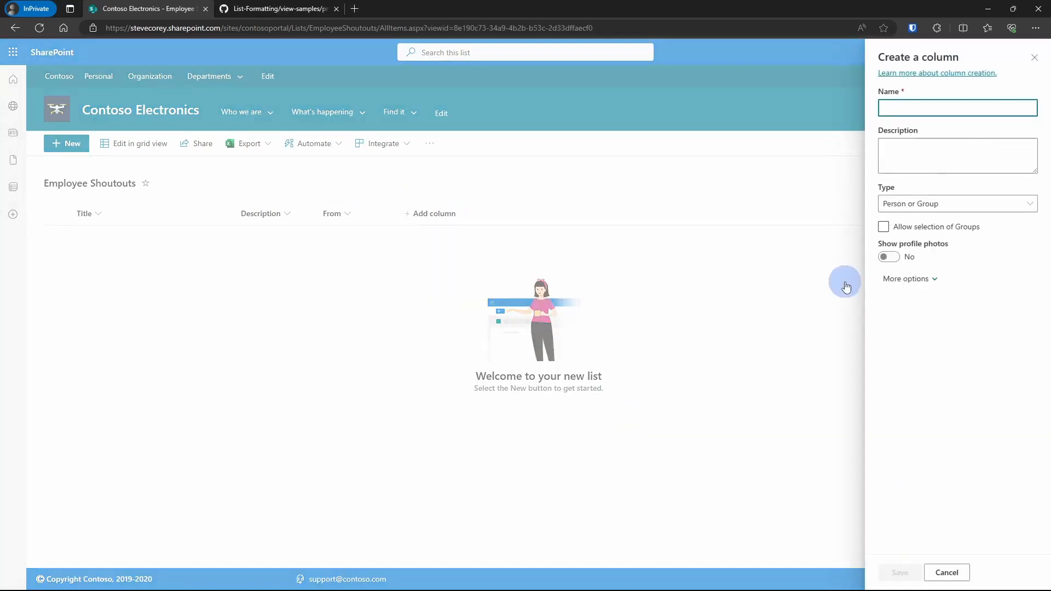
{"action": "type", "text": "To"}
{"action": "left_click", "coordinate": [909, 278]}
{"action": "left_click", "coordinate": [888, 358]}
{"action": "left_click", "coordinate": [900, 572]}
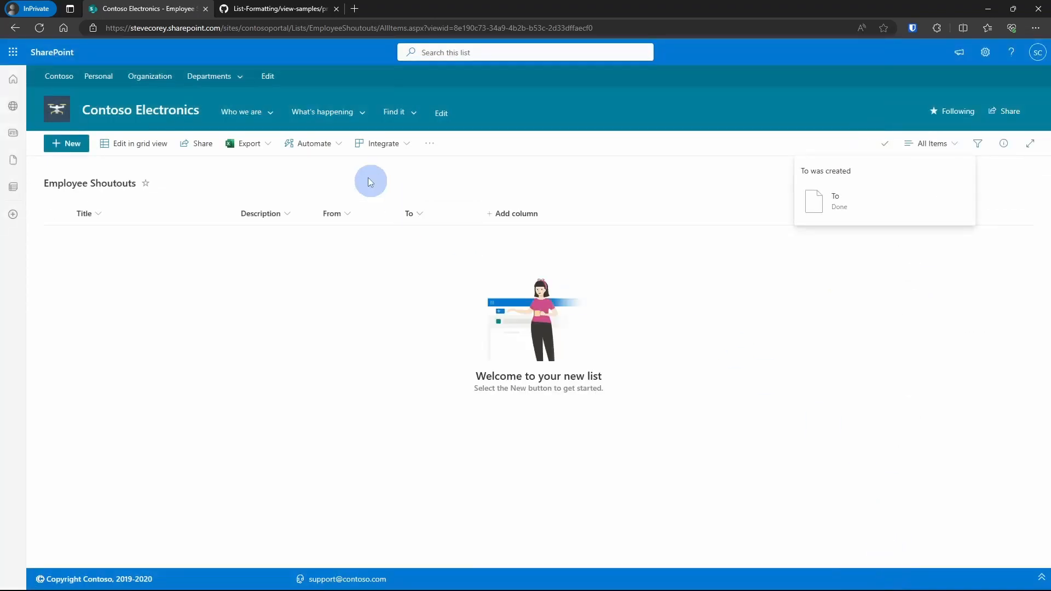
{"action": "left_click", "coordinate": [516, 213]}
{"action": "left_click", "coordinate": [538, 411]}
{"action": "type", "text": "Icon"}
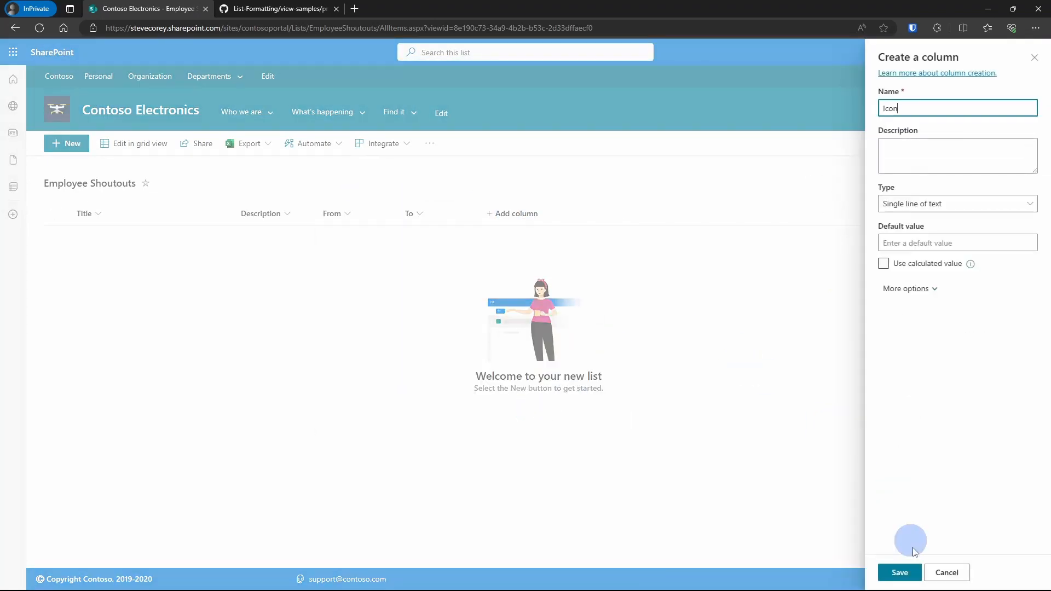
{"action": "left_click", "coordinate": [900, 572]}
- Add a Likes person column that allows multiple people
{"action": "left_click", "coordinate": [598, 213]}
{"action": "left_click", "coordinate": [629, 334]}
{"action": "left_click", "coordinate": [619, 409]}
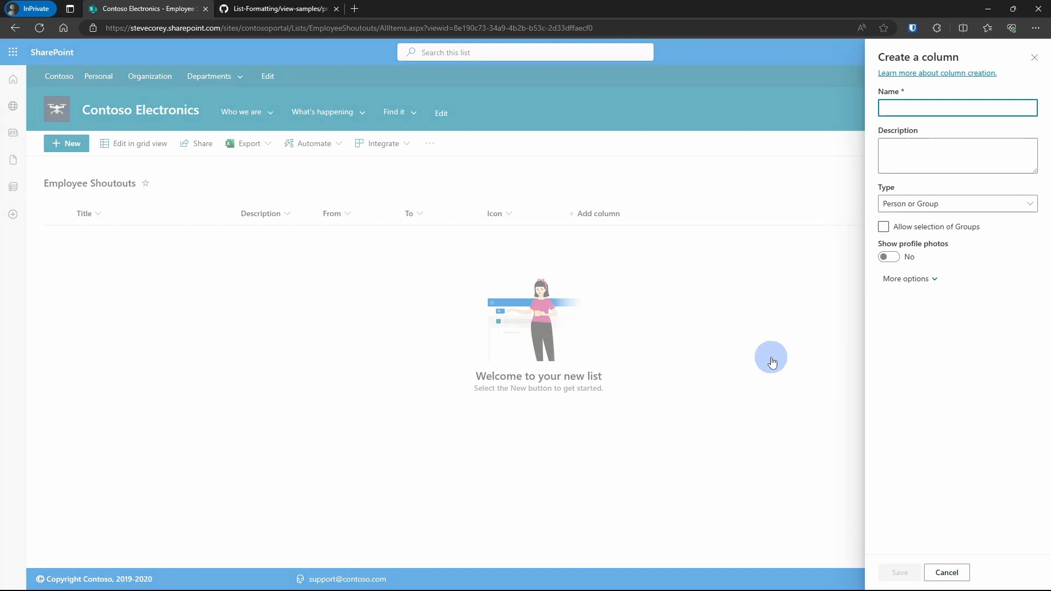
{"action": "type", "text": "Likes"}
{"action": "left_click", "coordinate": [909, 279]}
{"action": "left_click", "coordinate": [887, 314]}
{"action": "left_click", "coordinate": [899, 572]}
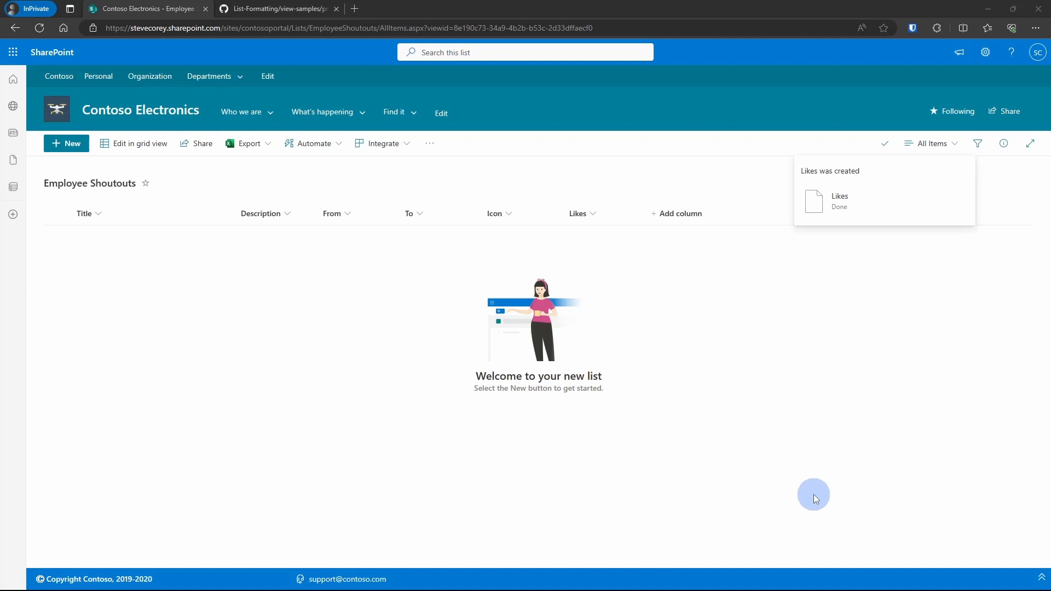
- Start a new shoutout item with its Title, Description, From and To people filled in
{"action": "left_click", "coordinate": [66, 144]}
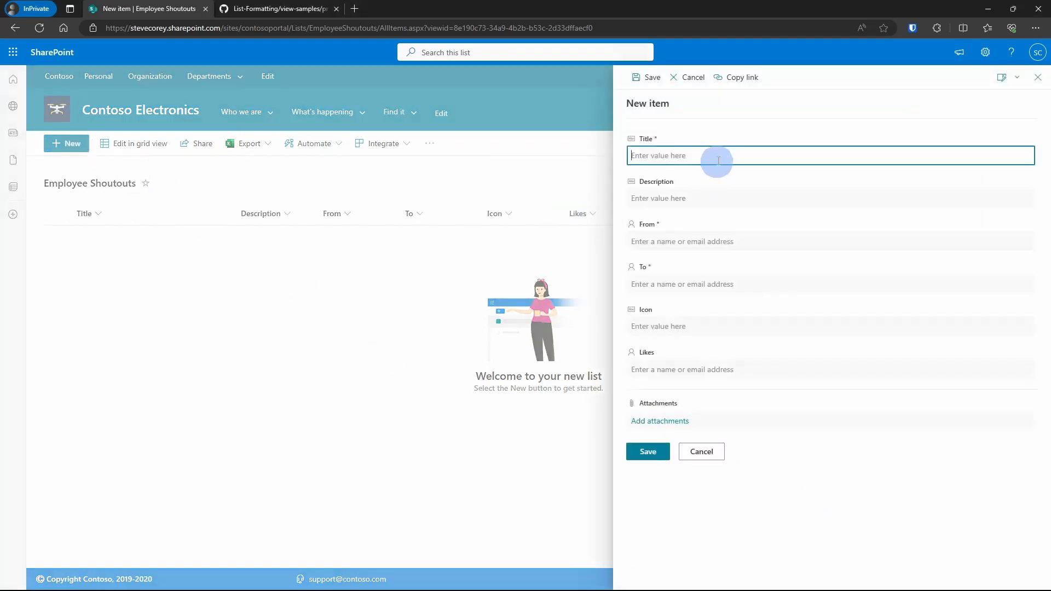
{"action": "type", "text": "Adele is an outstanding peron"}
{"action": "type", "text": "son"}
{"action": "key", "text": "Tab"}
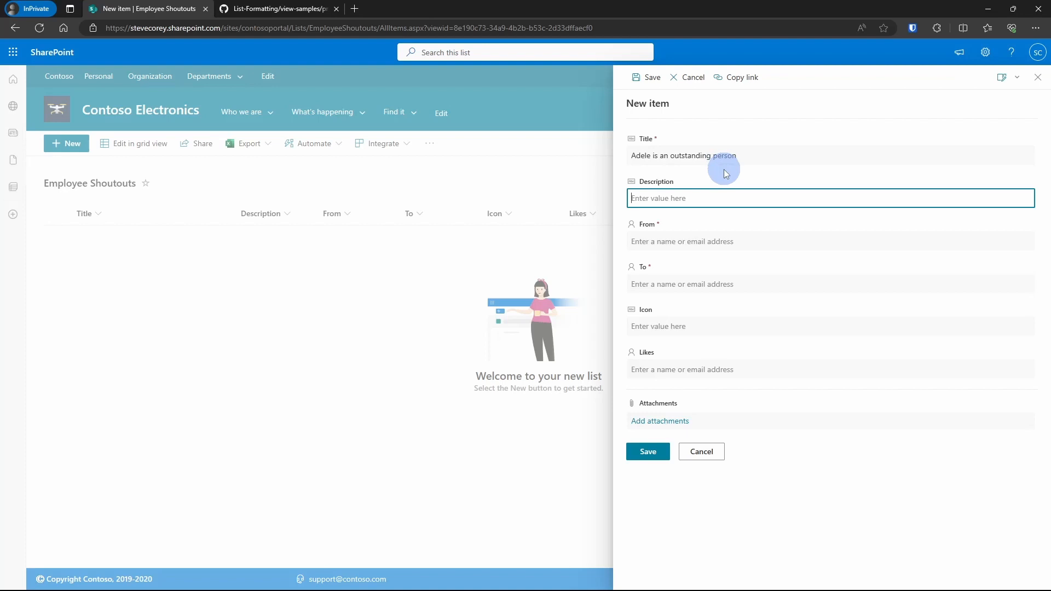
{"action": "type", "text": "Adele"}
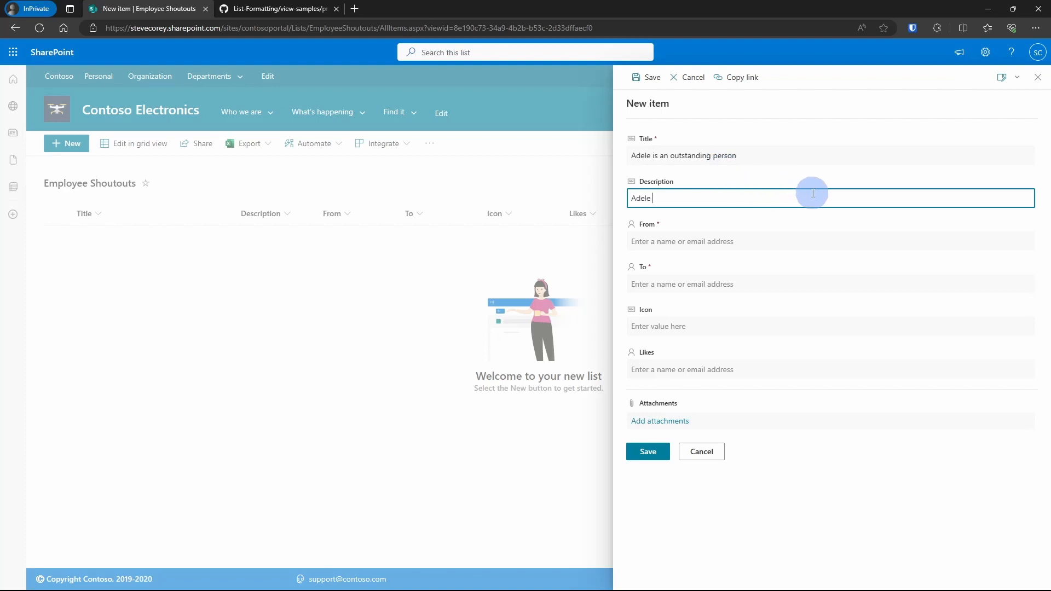
{"action": "type", "text": "has excelled in her new position."}
{"action": "type", "text": "She's ama"}
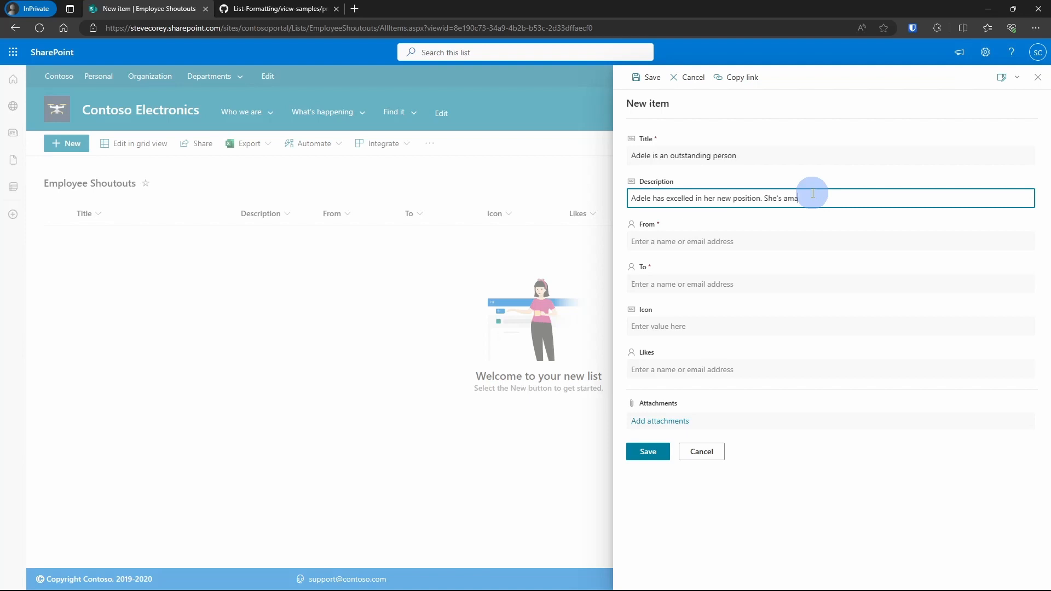
{"action": "type", "text": "zing to work wi"}
{"action": "type", "text": "th, and the clients love her!"}
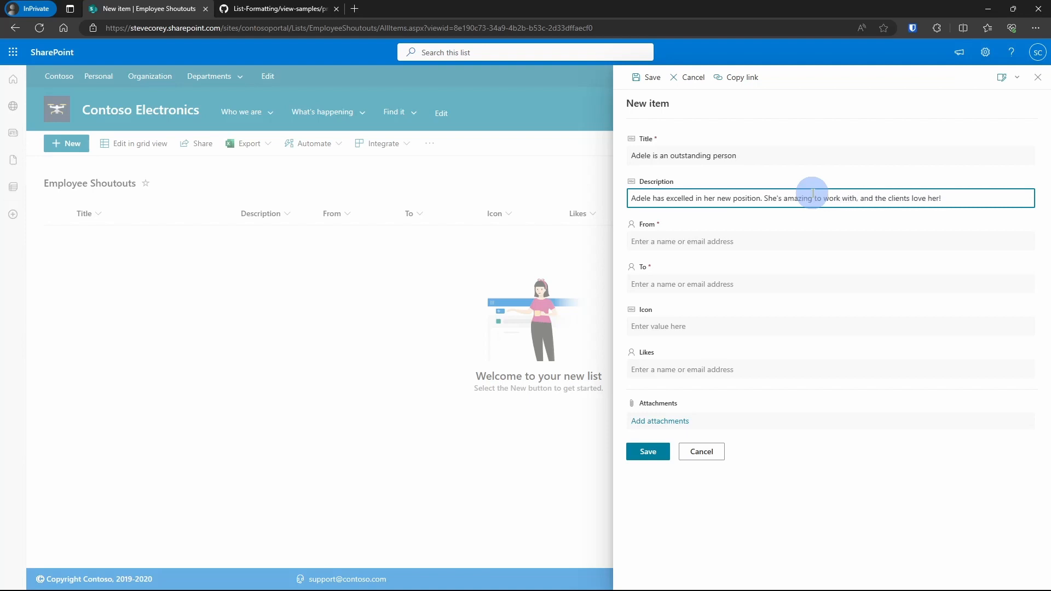
{"action": "key", "text": "Tab"}
{"action": "type", "text": "d"}
{"action": "left_click", "coordinate": [722, 265]}
{"action": "left_click", "coordinate": [685, 286]}
{"action": "type", "text": "ad"}
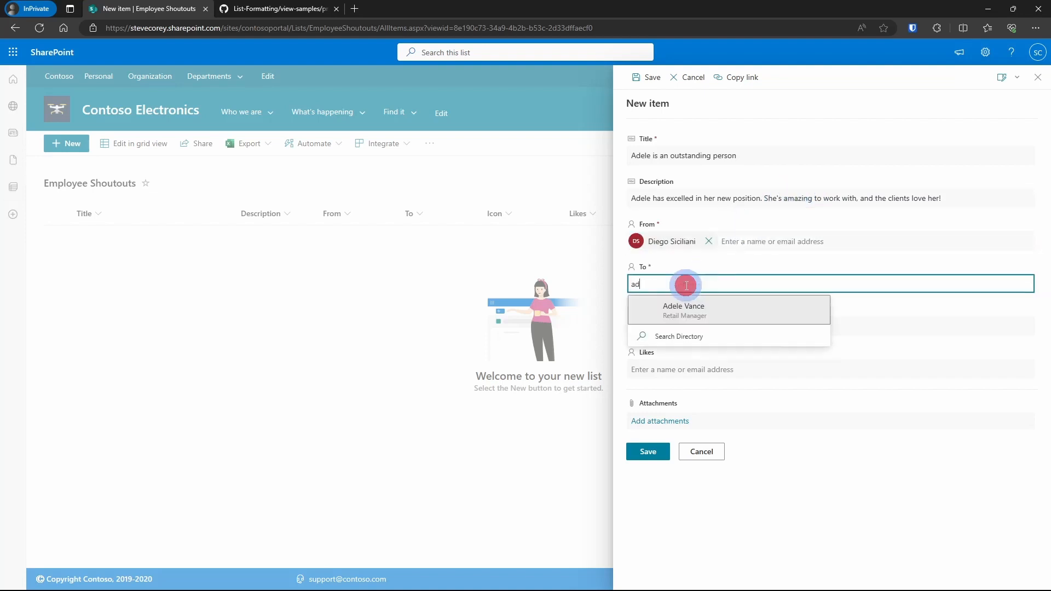
{"action": "key", "text": "Return"}
{"action": "left_click", "coordinate": [706, 325]}
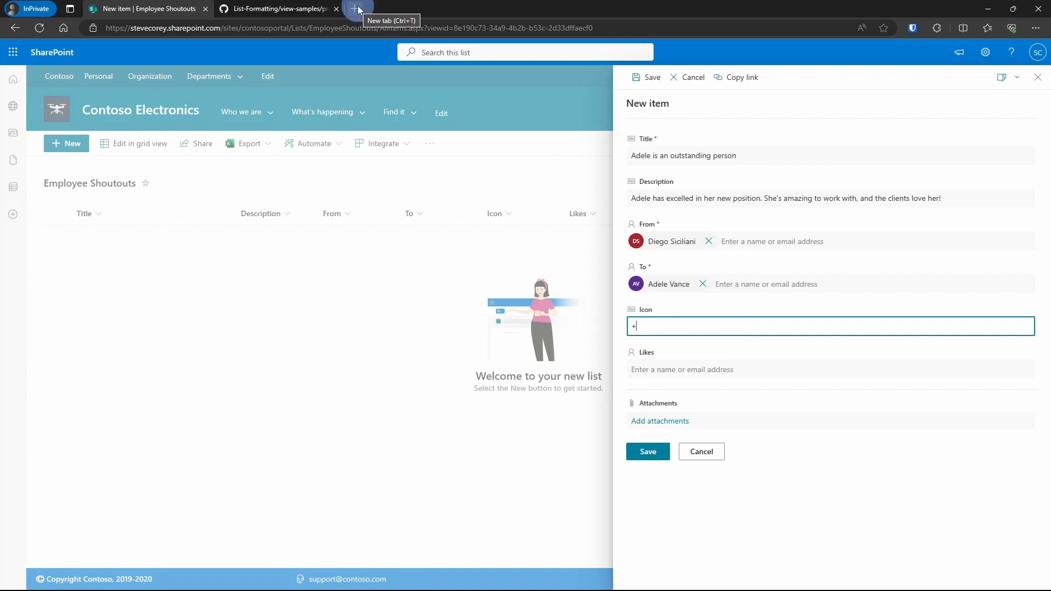
- Open the Fluent UI documentation in a new tab and go to React Styles
{"action": "left_click", "coordinate": [359, 10]}
{"action": "type", "text": "developer.microsoft.com/en-us/fluentui#/"}
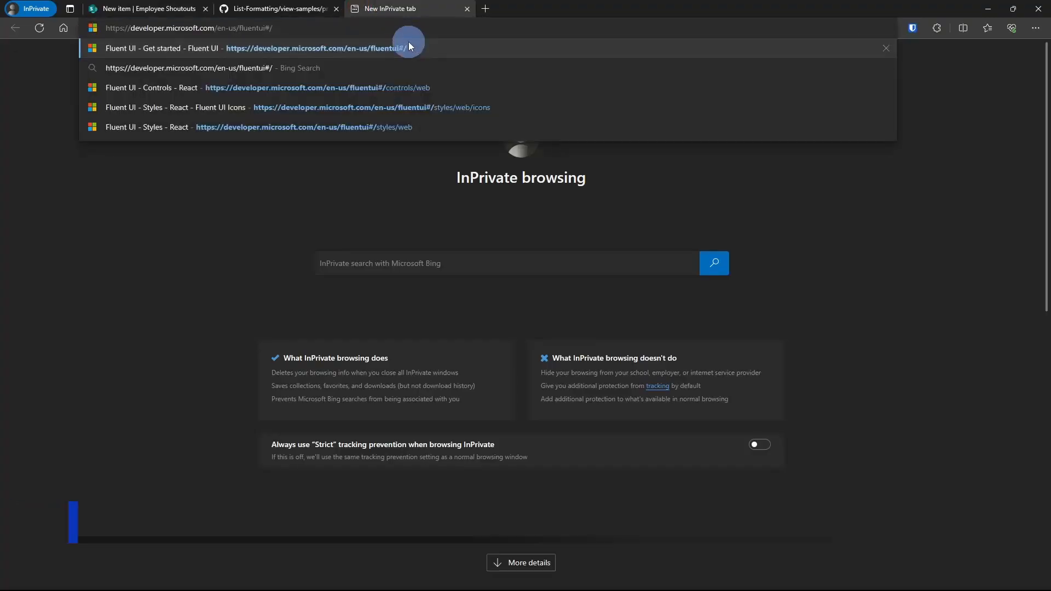
{"action": "left_click", "coordinate": [409, 47]}
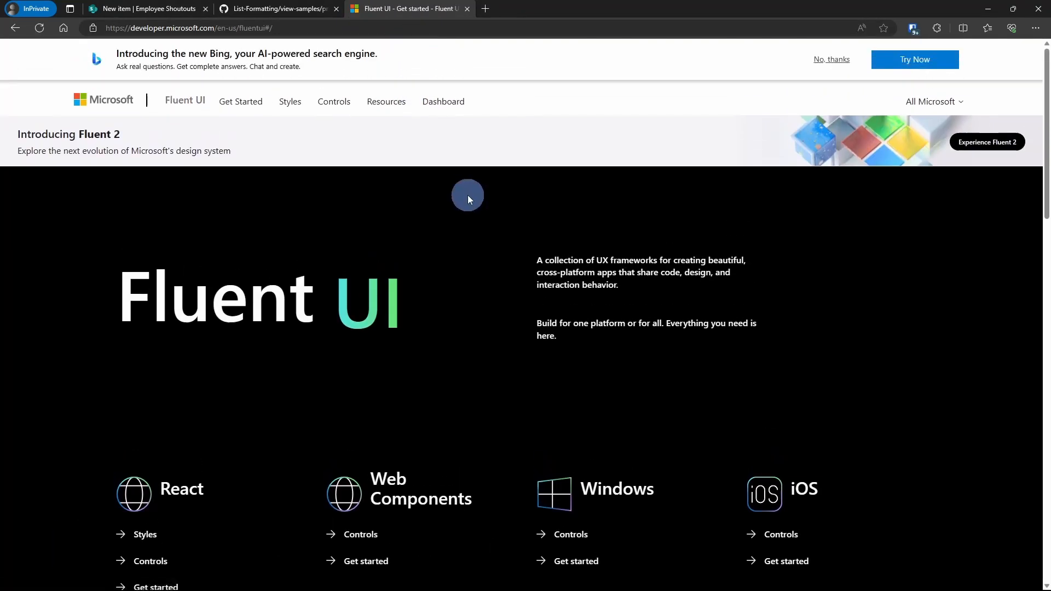
{"action": "scroll", "coordinate": [482, 201], "scroll_direction": "down", "scroll_amount": 2}
{"action": "scroll", "coordinate": [483, 204], "scroll_direction": "down", "scroll_amount": 1}
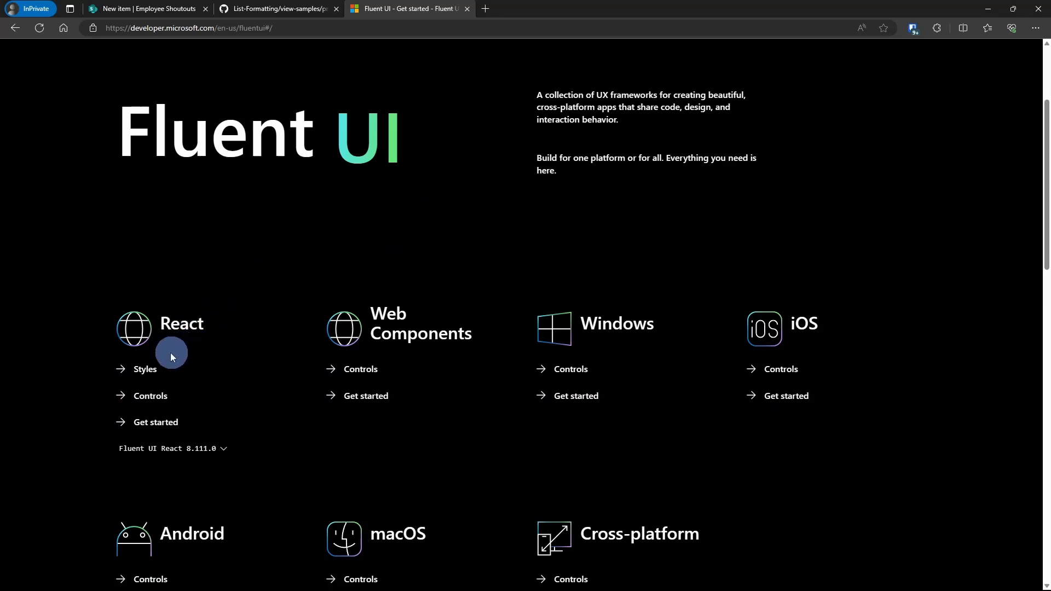
{"action": "left_click", "coordinate": [145, 368]}
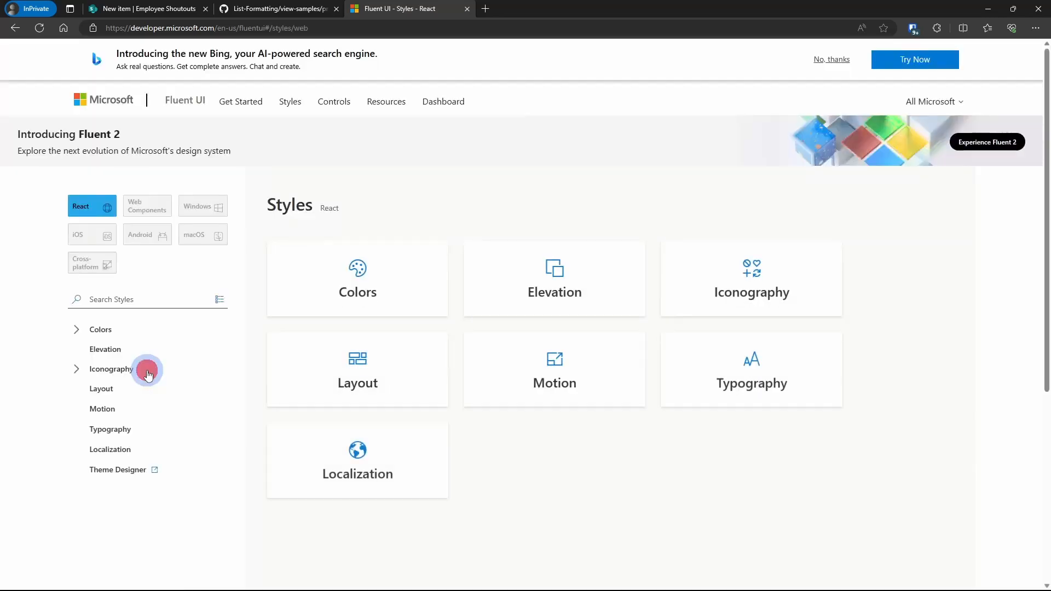
- Search Fluent UI icons for 'tro', copy Trophy2Solid and paste it into the shoutout's Icon field
{"action": "left_click", "coordinate": [739, 302]}
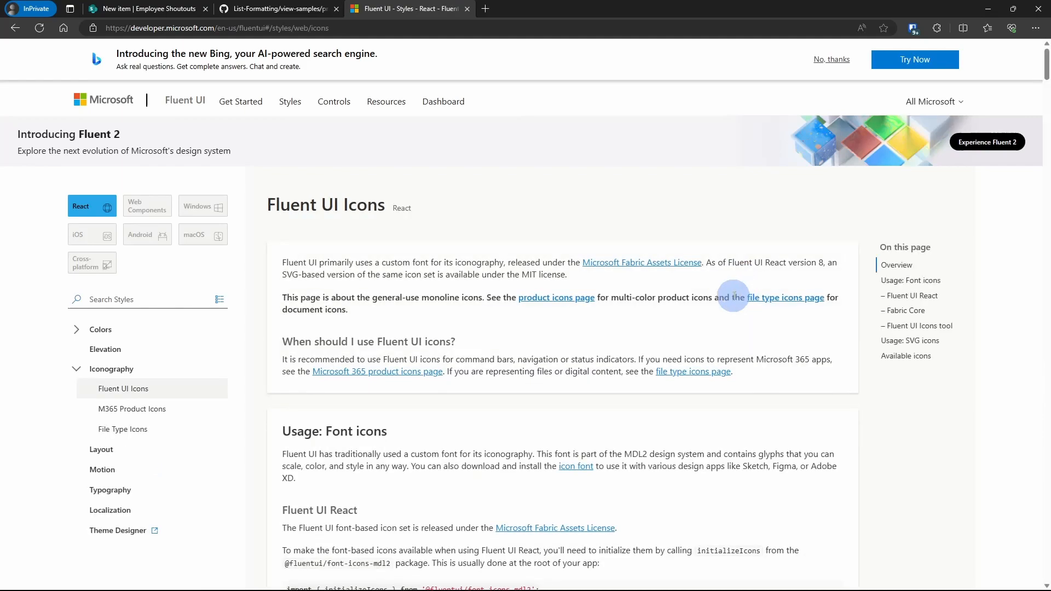
{"action": "scroll", "coordinate": [736, 314], "scroll_direction": "down", "scroll_amount": 5}
{"action": "scroll", "coordinate": [736, 315], "scroll_direction": "down", "scroll_amount": 5}
{"action": "scroll", "coordinate": [735, 314], "scroll_direction": "down", "scroll_amount": 5}
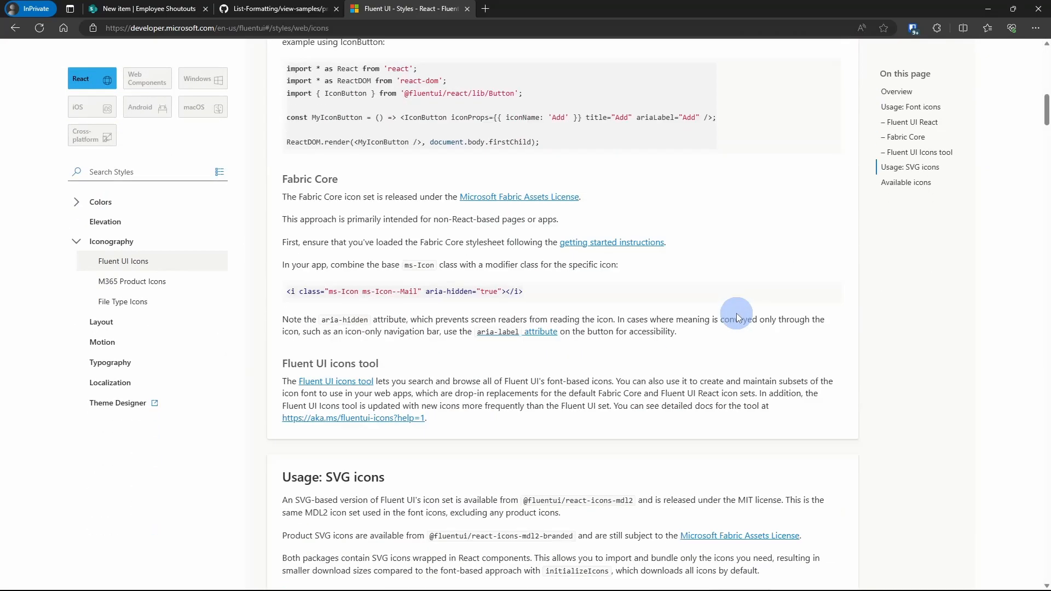
{"action": "scroll", "coordinate": [737, 314], "scroll_direction": "down", "scroll_amount": 5}
{"action": "scroll", "coordinate": [736, 315], "scroll_direction": "down", "scroll_amount": 5}
{"action": "scroll", "coordinate": [736, 315], "scroll_direction": "down", "scroll_amount": 3}
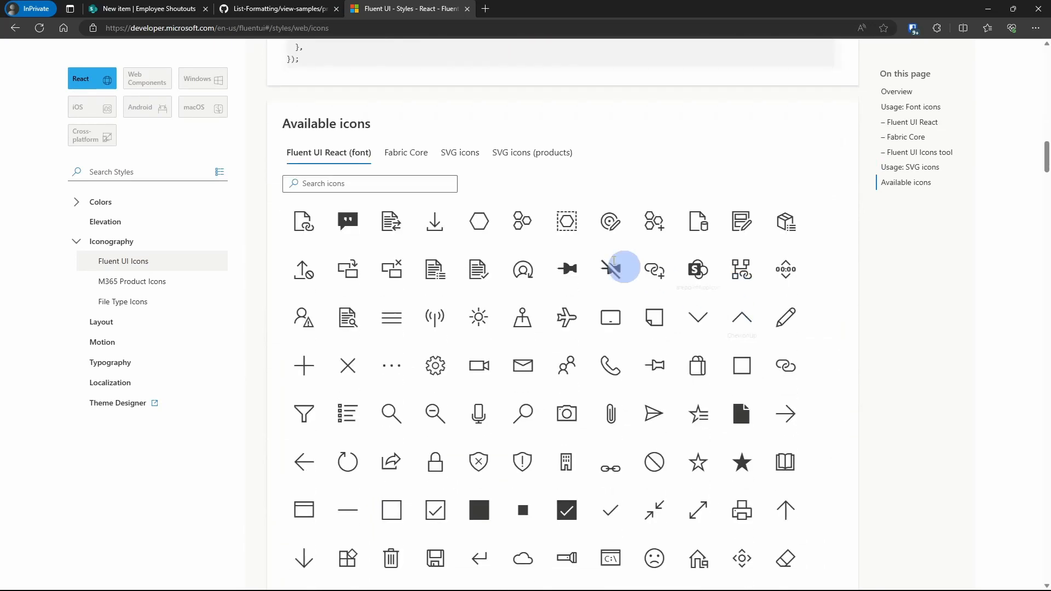
{"action": "left_click", "coordinate": [424, 184]}
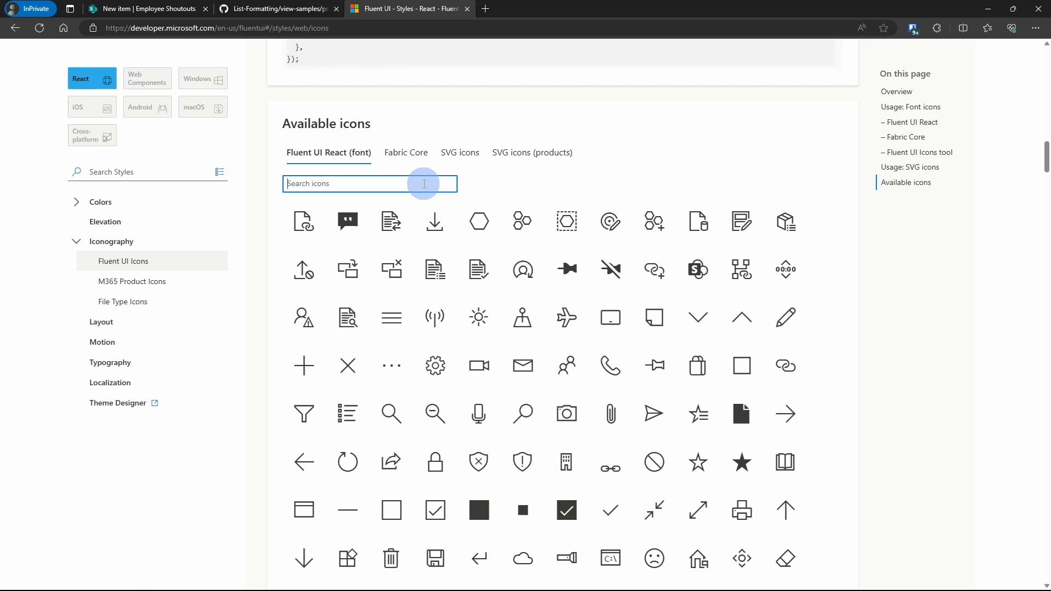
{"action": "type", "text": "awa"}
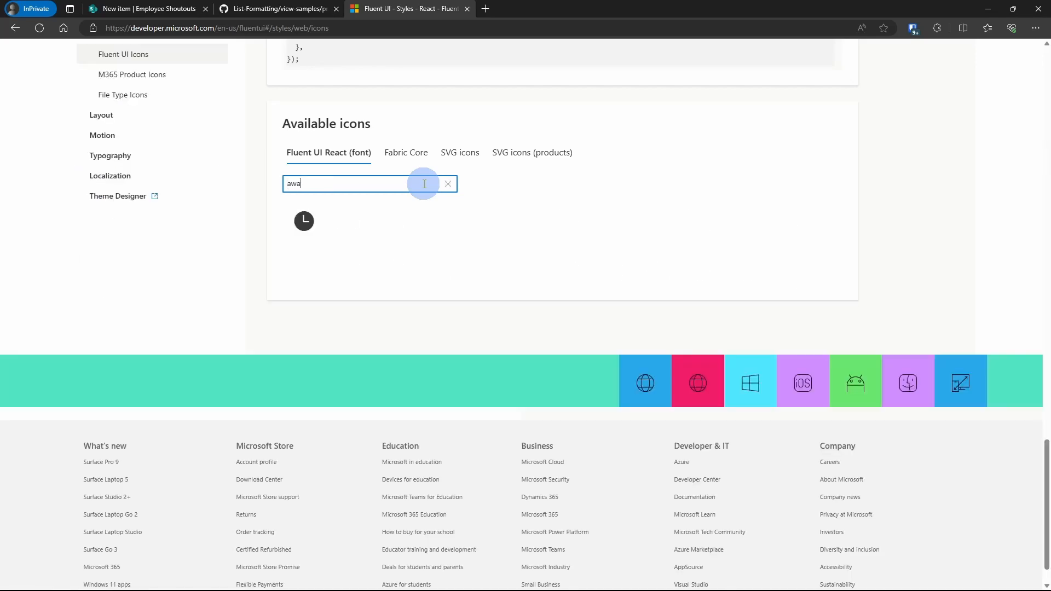
{"action": "key", "text": "ctrl+a"}
{"action": "type", "text": "tro"}
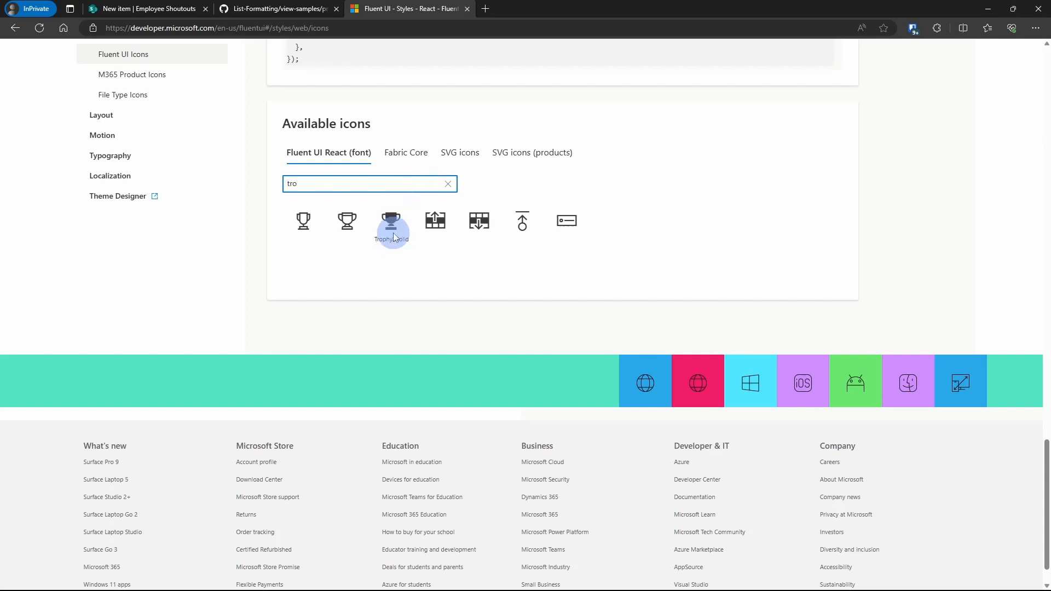
{"action": "double_click", "coordinate": [396, 240]}
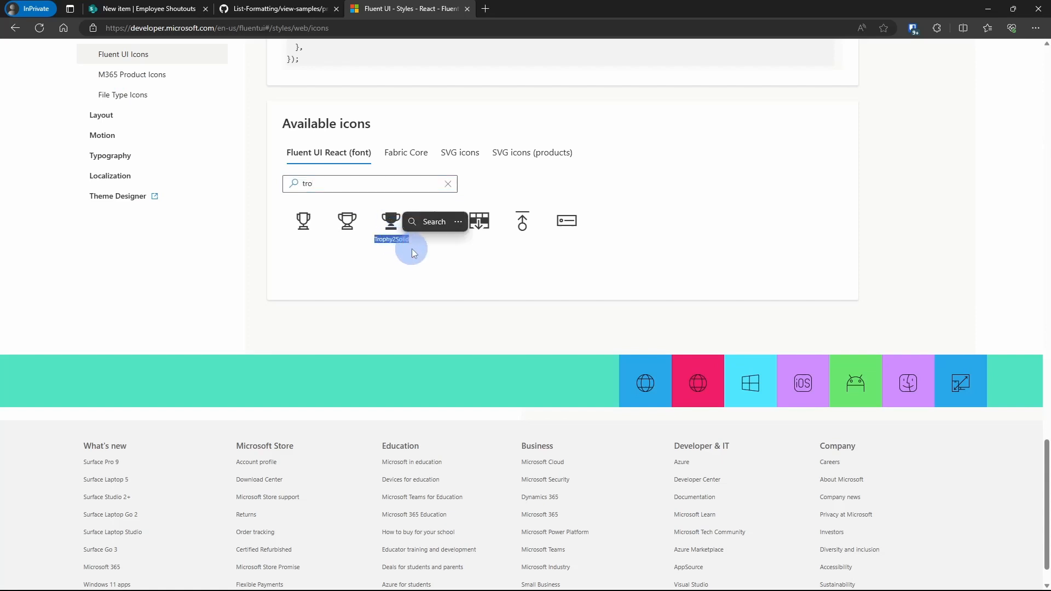
{"action": "key", "text": "ctrl+c"}
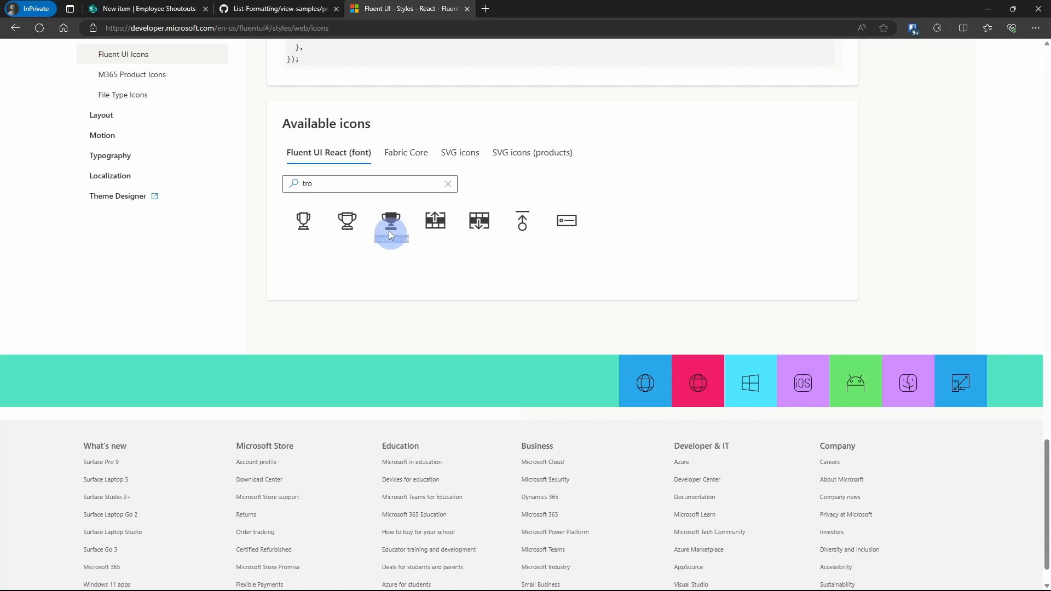
{"action": "double_click", "coordinate": [390, 239]}
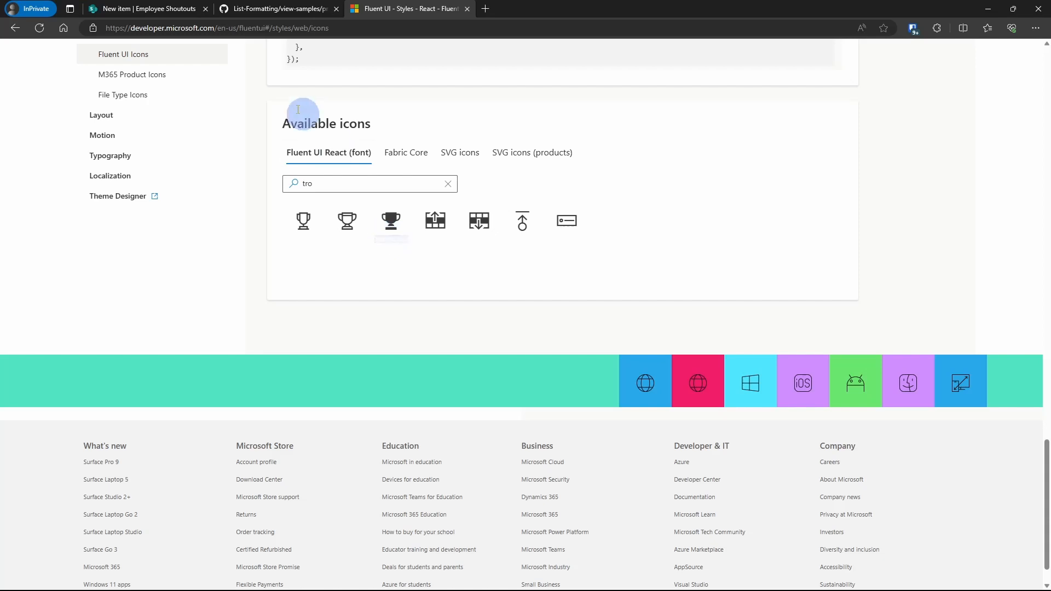
{"action": "left_click", "coordinate": [191, 9]}
{"action": "key", "text": "ctrl+v"}
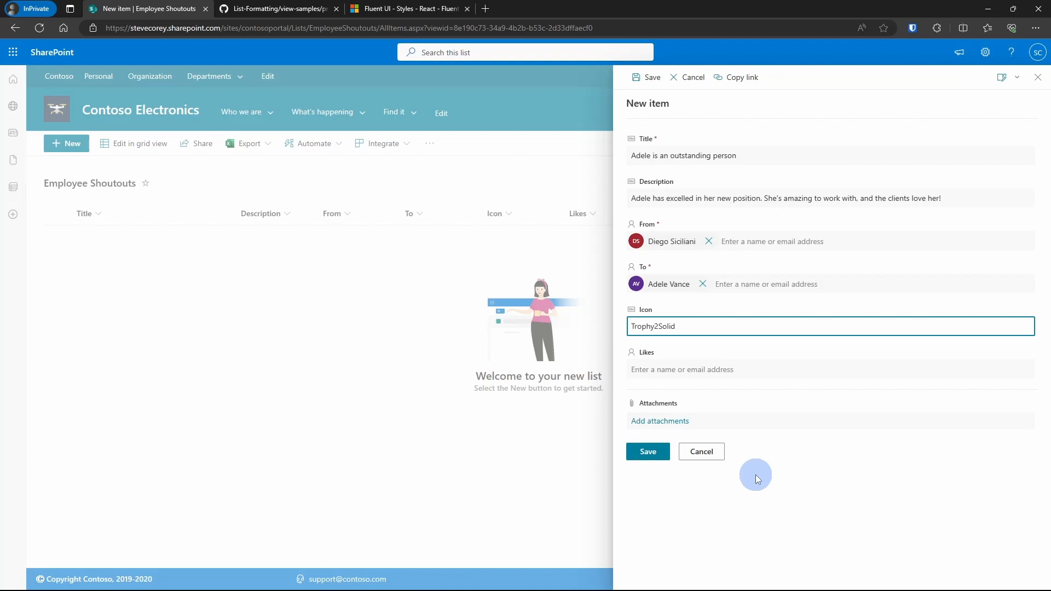
- Save the new shoutout item to the Employee Shoutouts list
{"action": "left_click", "coordinate": [648, 451]}
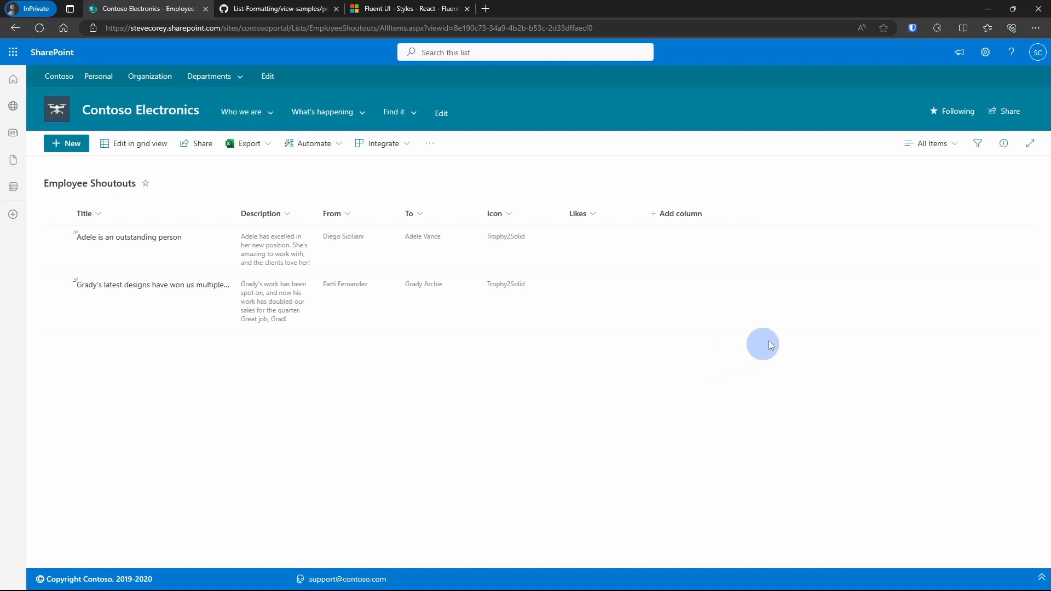
- Create a new gallery view named Shoutouts for the list
{"action": "left_click", "coordinate": [928, 145]}
{"action": "left_click", "coordinate": [944, 264]}
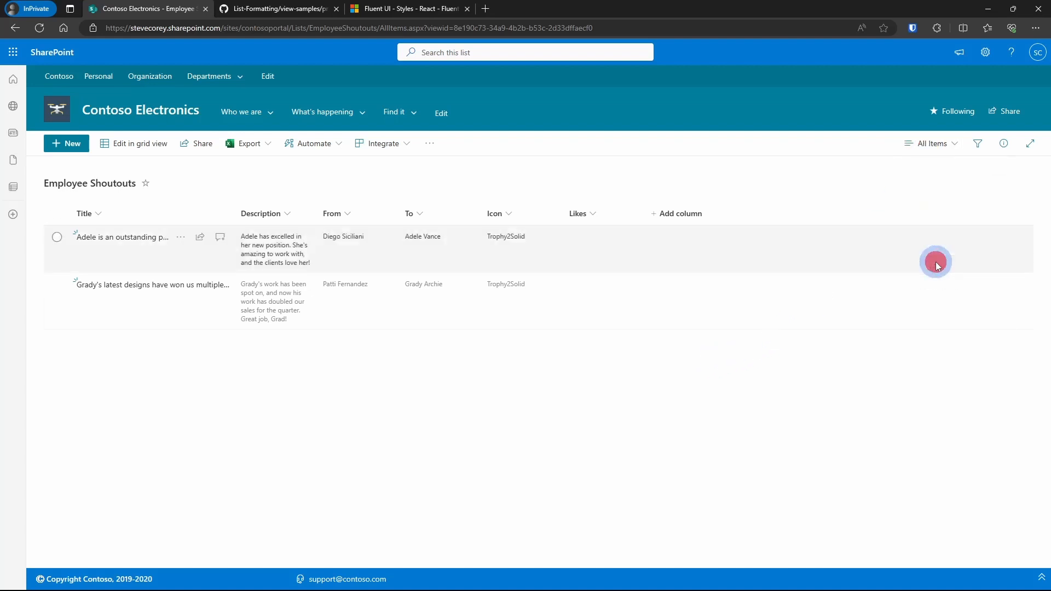
{"action": "left_click", "coordinate": [530, 319]}
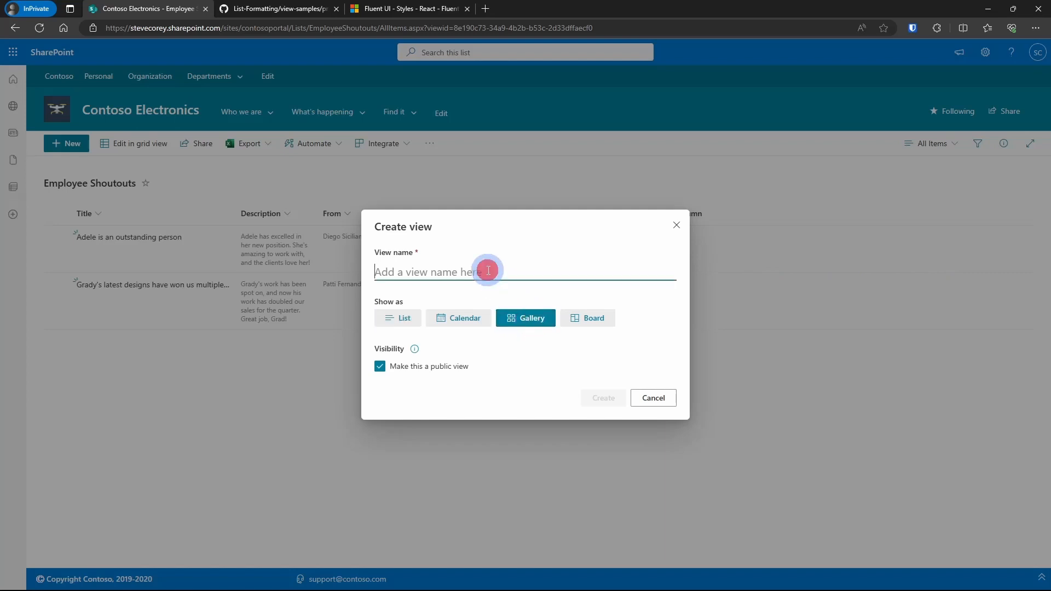
{"action": "left_click", "coordinate": [489, 272]}
{"action": "type", "text": "Shoutouts"}
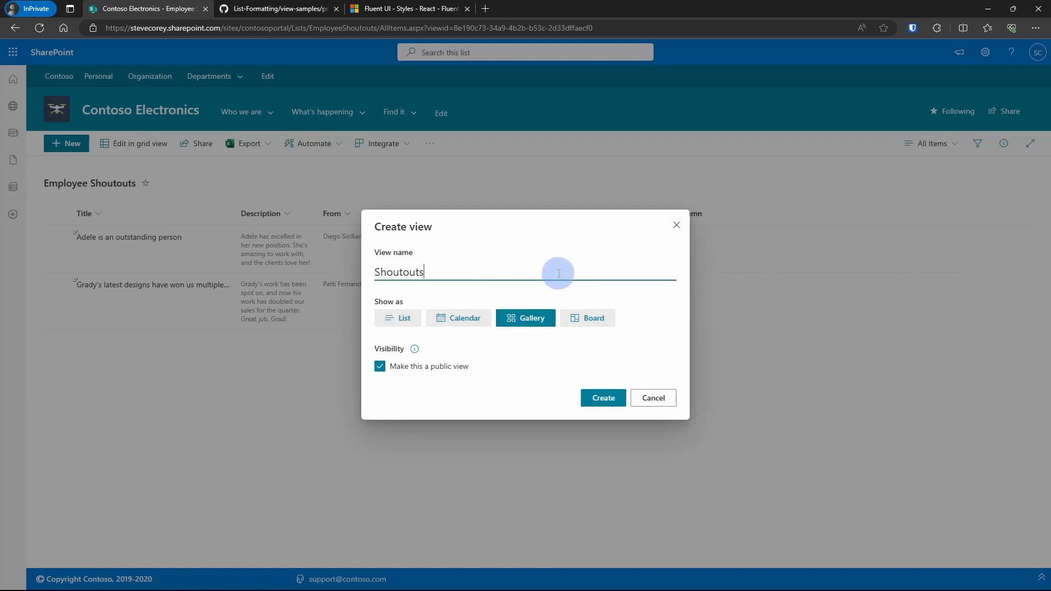
{"action": "left_click", "coordinate": [604, 398]}
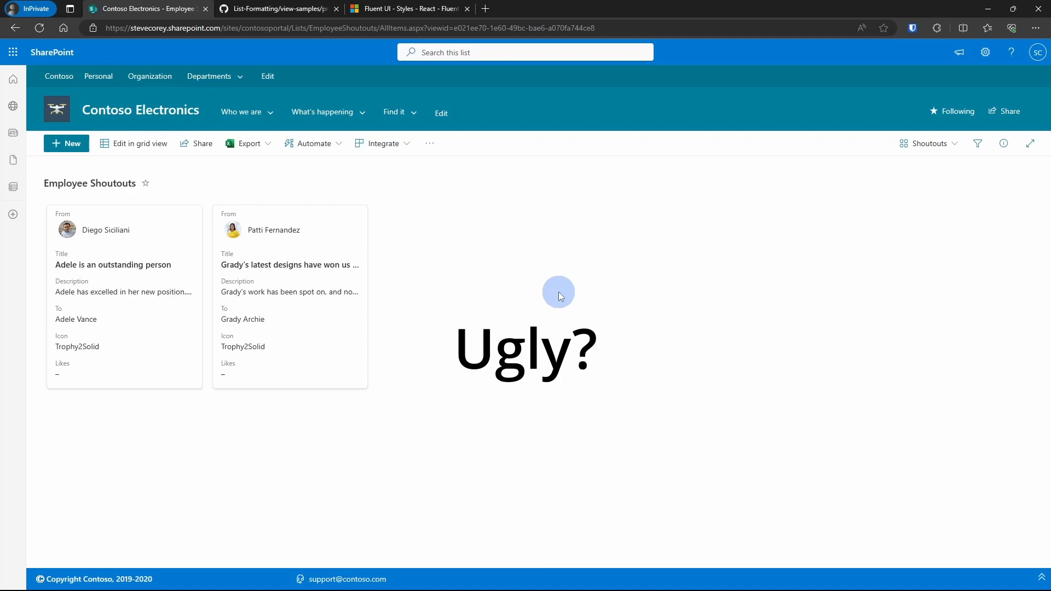
- Copy the raw contents of praise-cards.json from the GitHub sample
{"action": "left_click", "coordinate": [280, 8]}
{"action": "scroll", "coordinate": [295, 97], "scroll_direction": "up", "scroll_amount": 5}
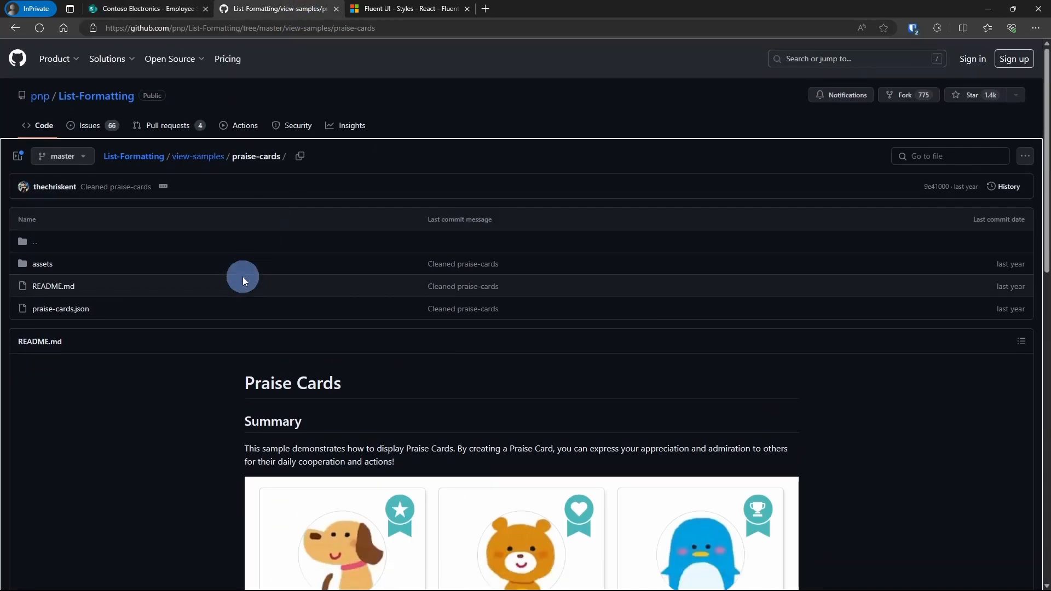
{"action": "left_click", "coordinate": [69, 310]}
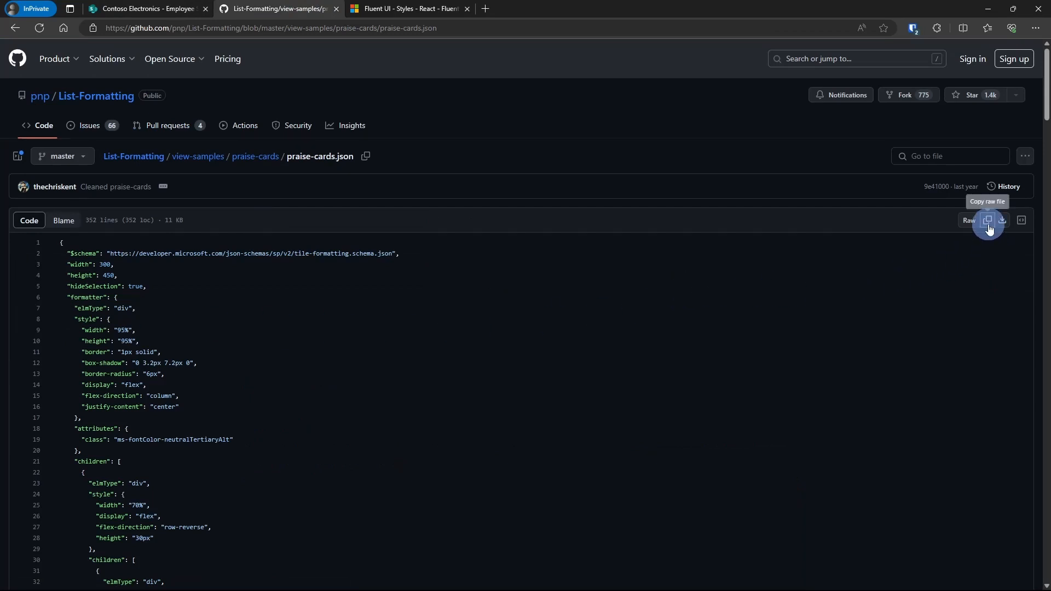
{"action": "left_click", "coordinate": [989, 223]}
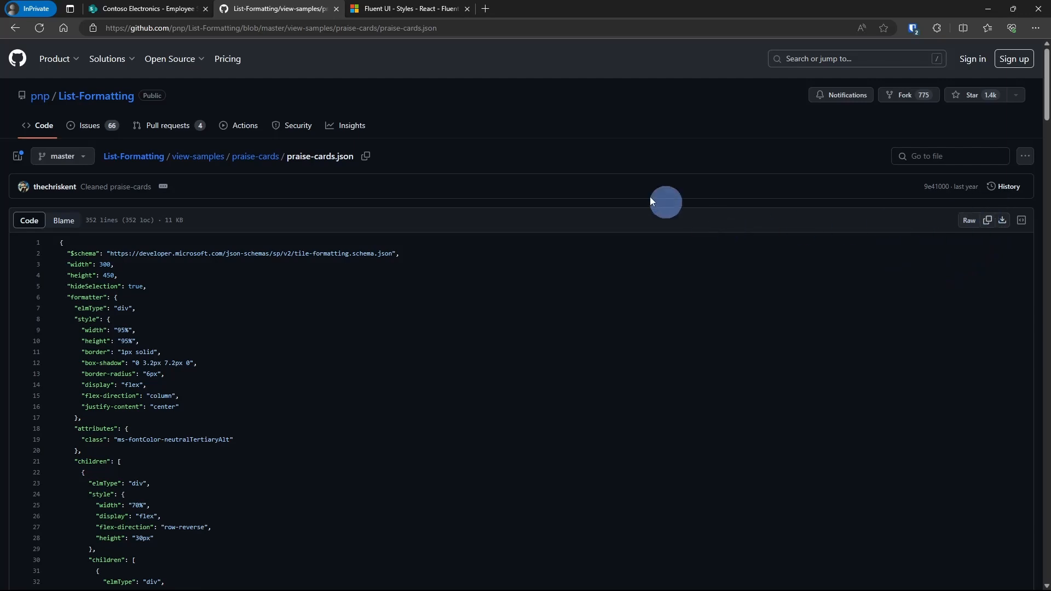
- Replace the Shoutouts view formatting JSON with the praise-cards sample, preview and save it
{"action": "left_click", "coordinate": [140, 8]}
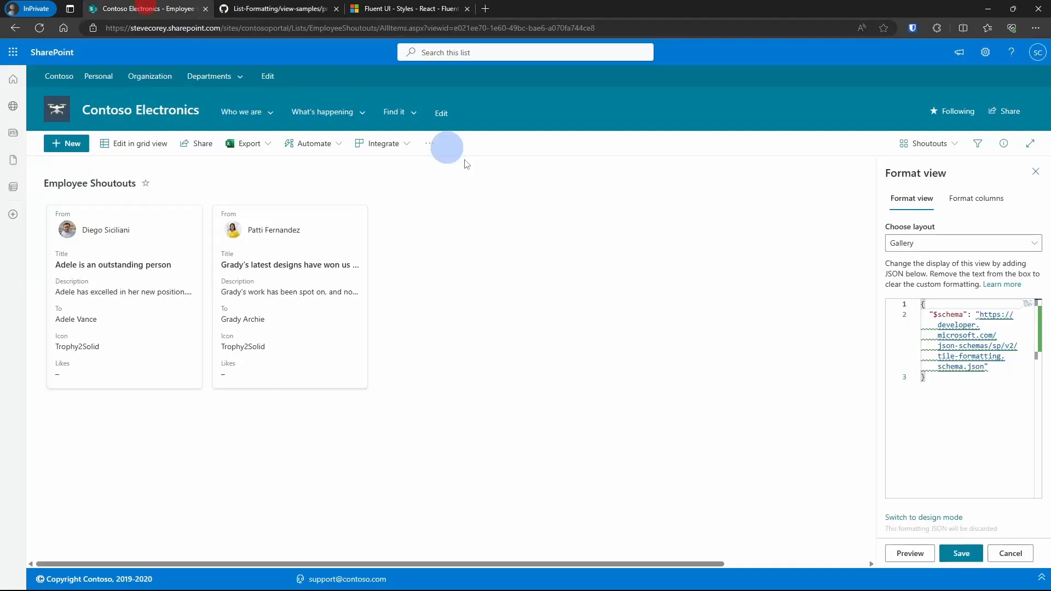
{"action": "left_click_drag", "start_coordinate": [983, 430], "coordinate": [876, 283]}
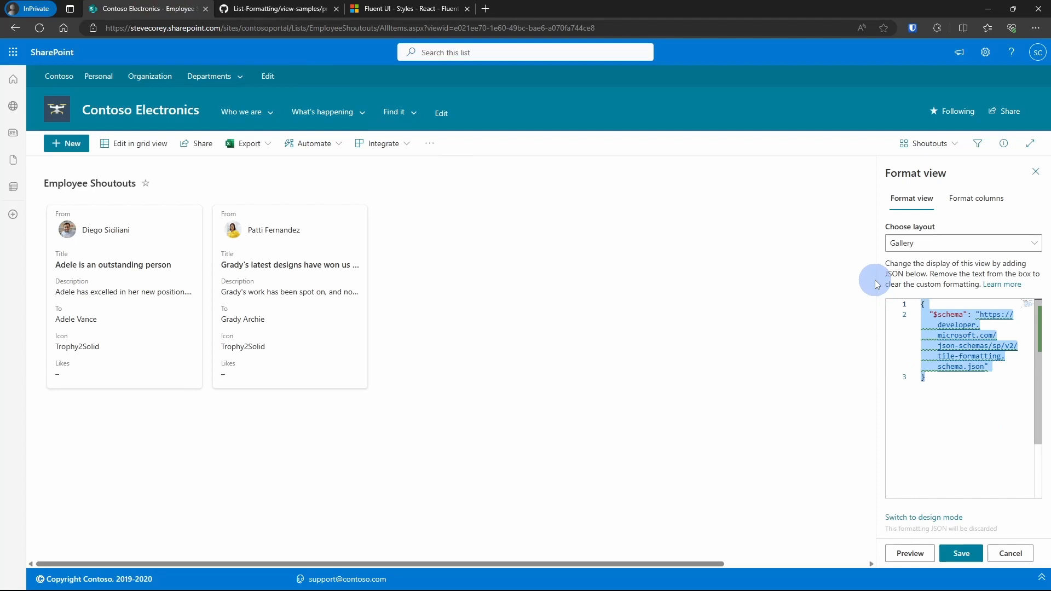
{"action": "key", "text": "ctrl+v"}
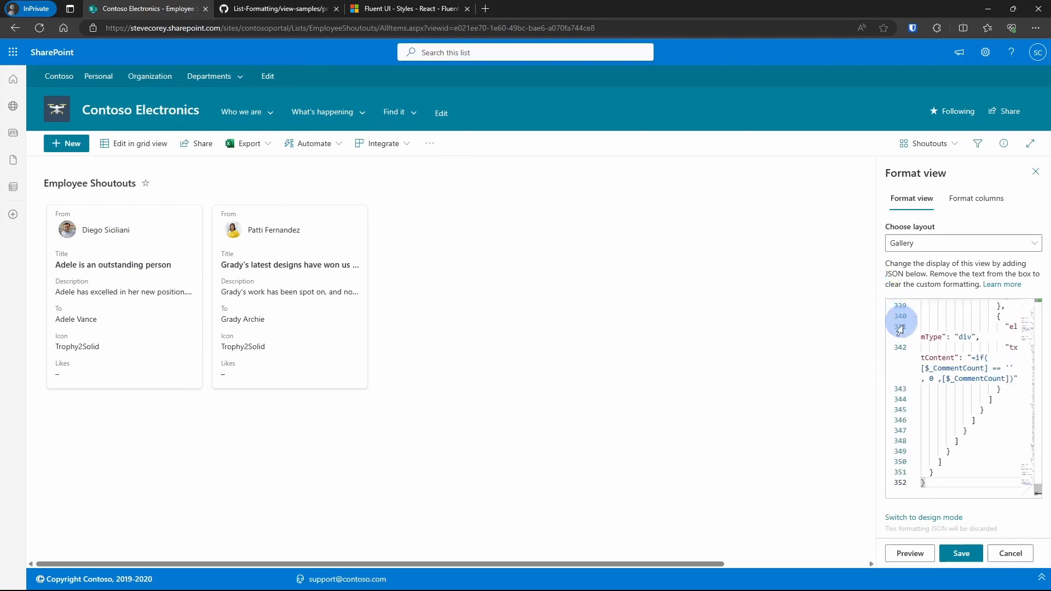
{"action": "left_click", "coordinate": [910, 553]}
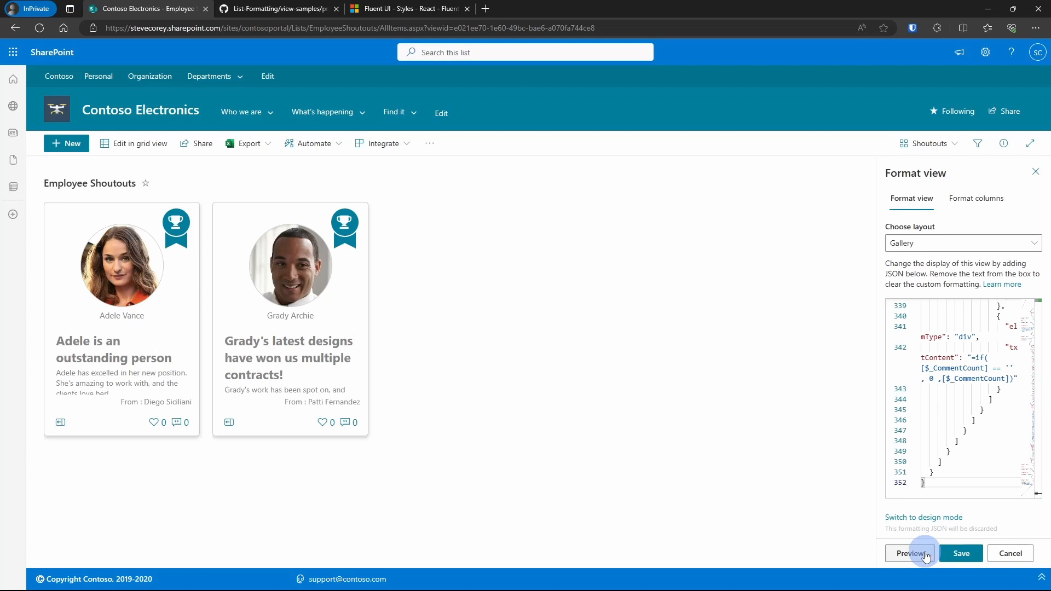
{"action": "left_click", "coordinate": [961, 553]}
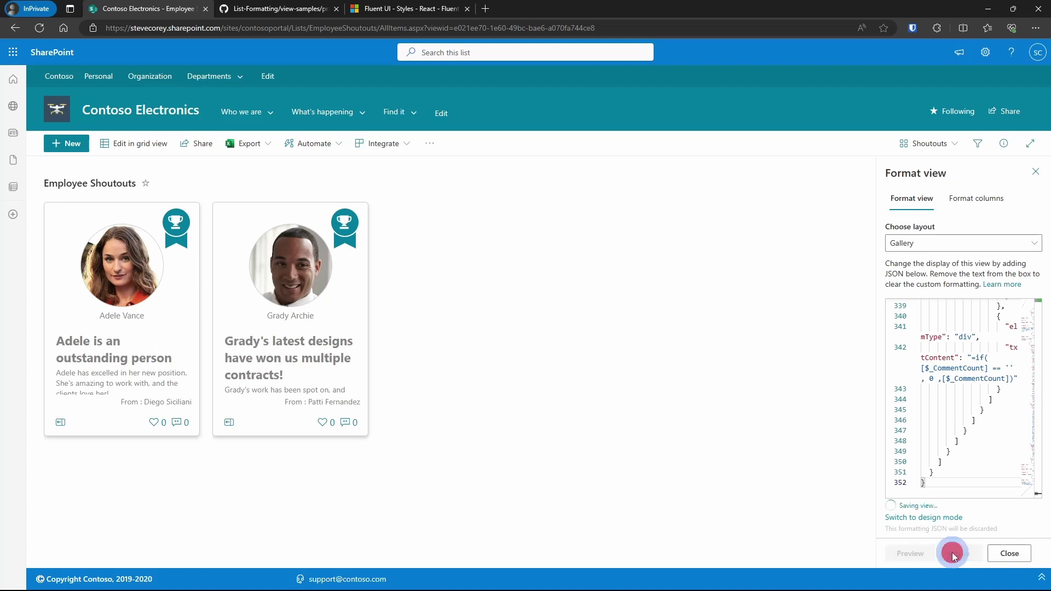
- Like Grady's shoutout card, then review its comments and item details panes
{"action": "left_click", "coordinate": [1033, 175]}
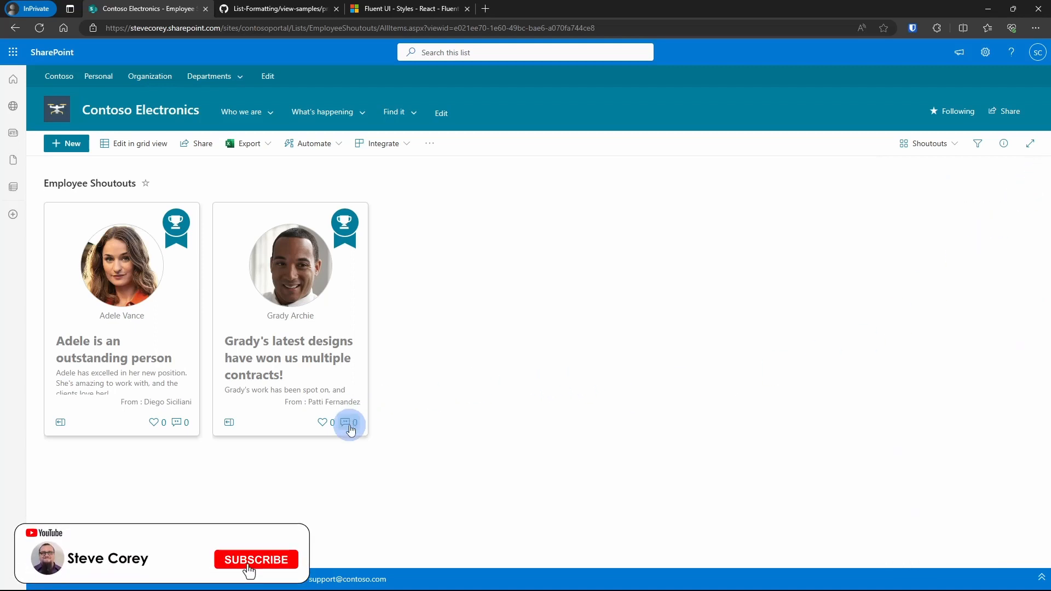
{"action": "left_click", "coordinate": [325, 423]}
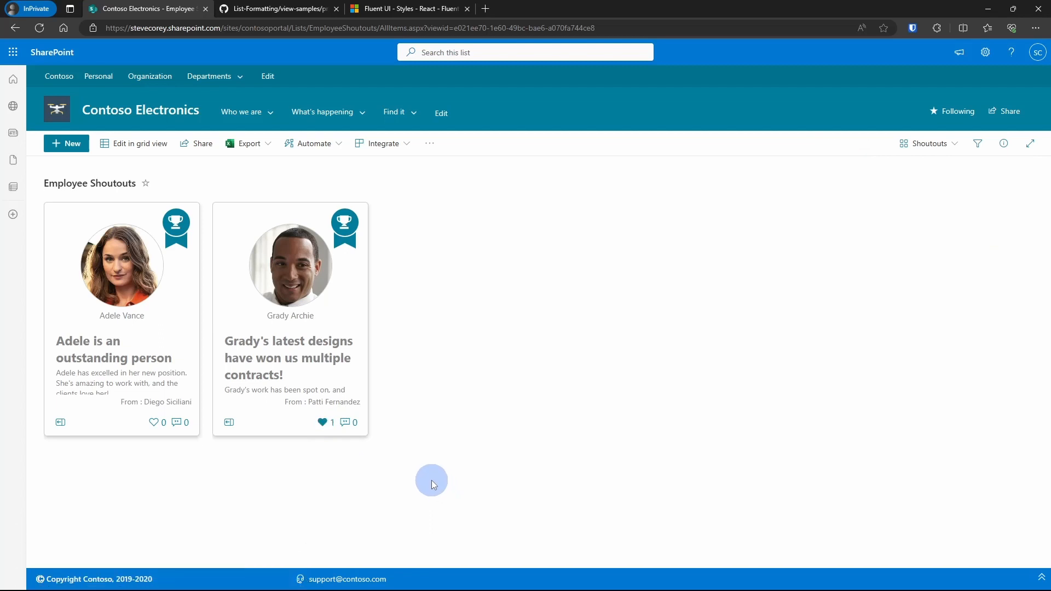
{"action": "left_click", "coordinate": [350, 422]}
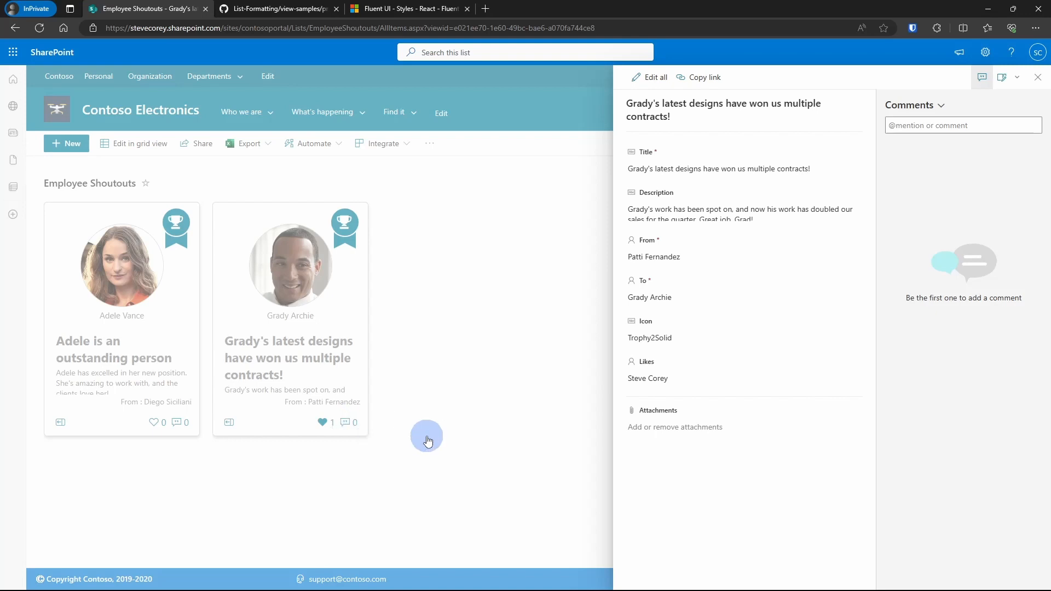
{"action": "left_click", "coordinate": [428, 436]}
{"action": "left_click", "coordinate": [231, 428]}
{"action": "left_click", "coordinate": [361, 470]}
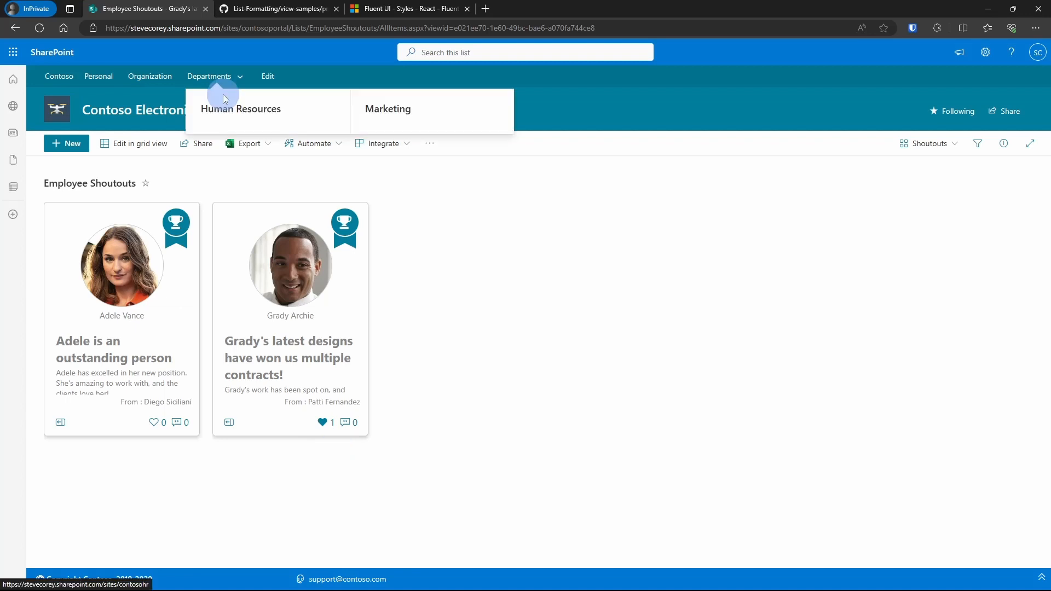
- Review the card's outer and nested div elements in the GitHub praise-cards.json sample
{"action": "left_click", "coordinate": [276, 9]}
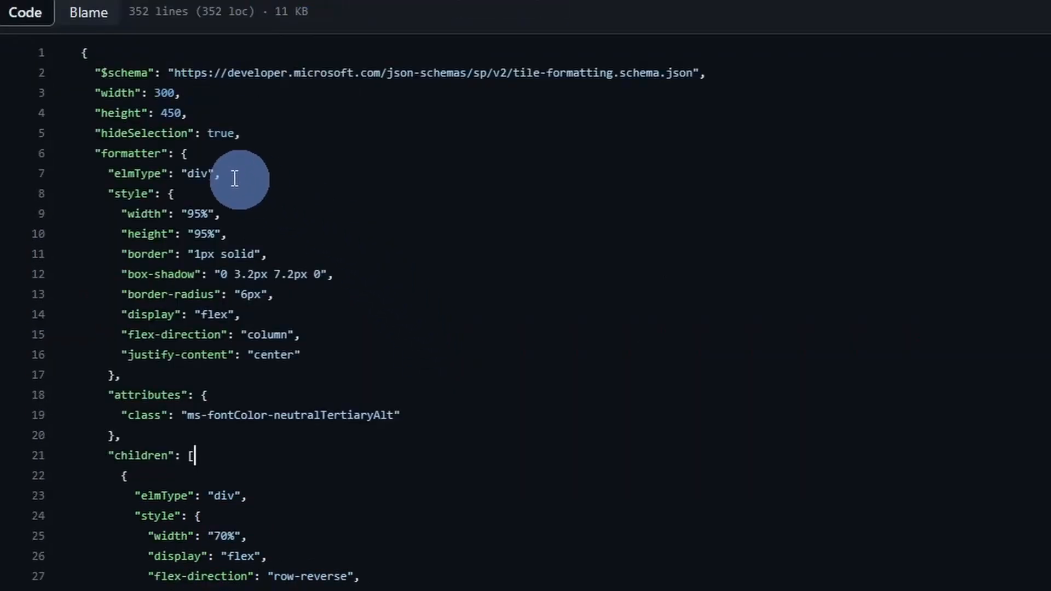
{"action": "left_click", "coordinate": [200, 173]}
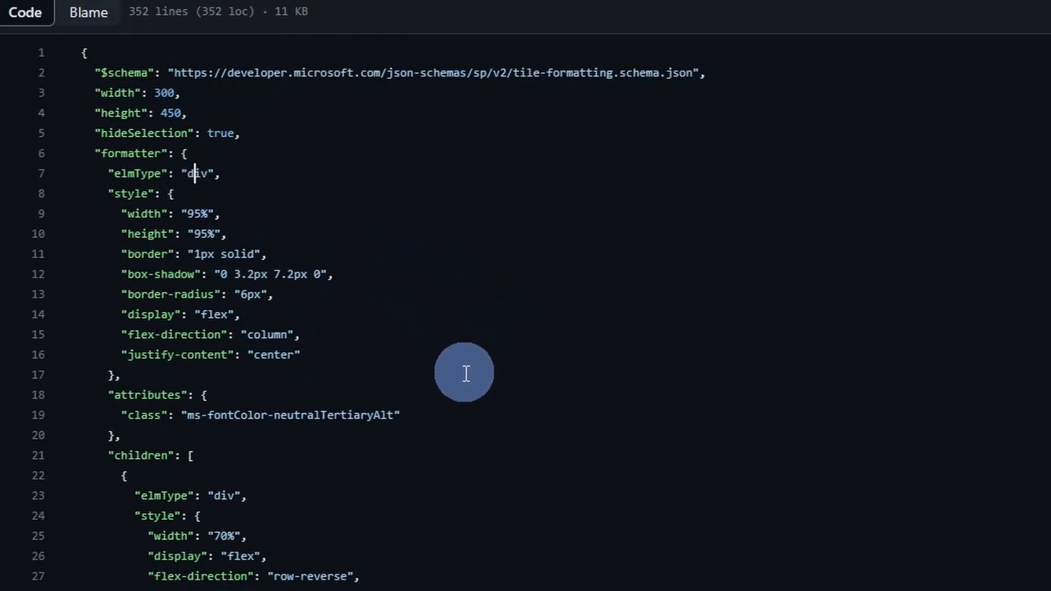
{"action": "left_click", "coordinate": [226, 496]}
{"action": "scroll", "coordinate": [509, 509], "scroll_direction": "down", "scroll_amount": 3}
{"action": "scroll", "coordinate": [526, 501], "scroll_direction": "down", "scroll_amount": 2}
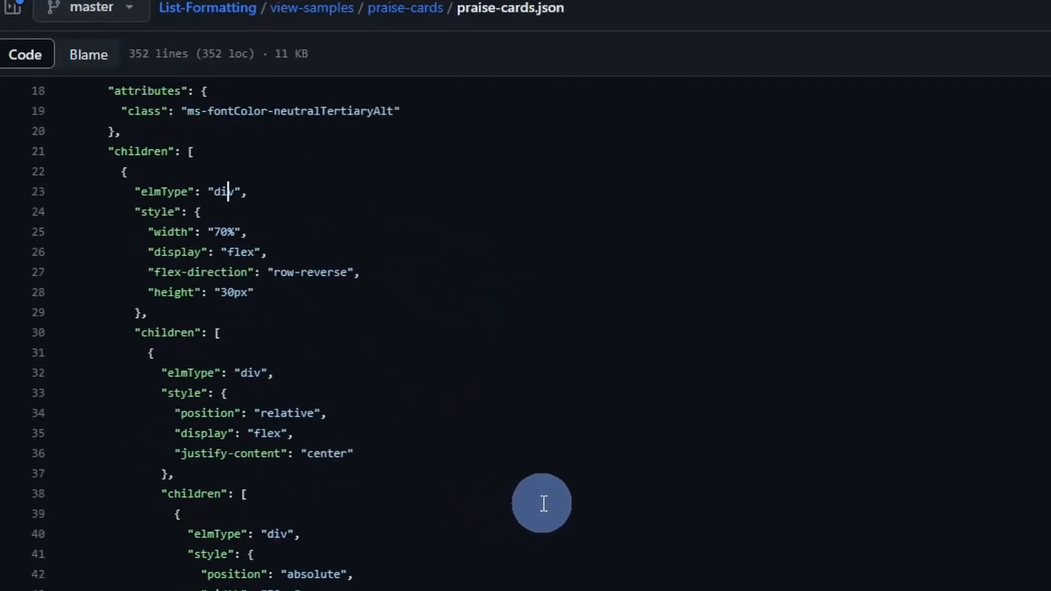
{"action": "left_click", "coordinate": [255, 373]}
{"action": "scroll", "coordinate": [490, 480], "scroll_direction": "down", "scroll_amount": 3}
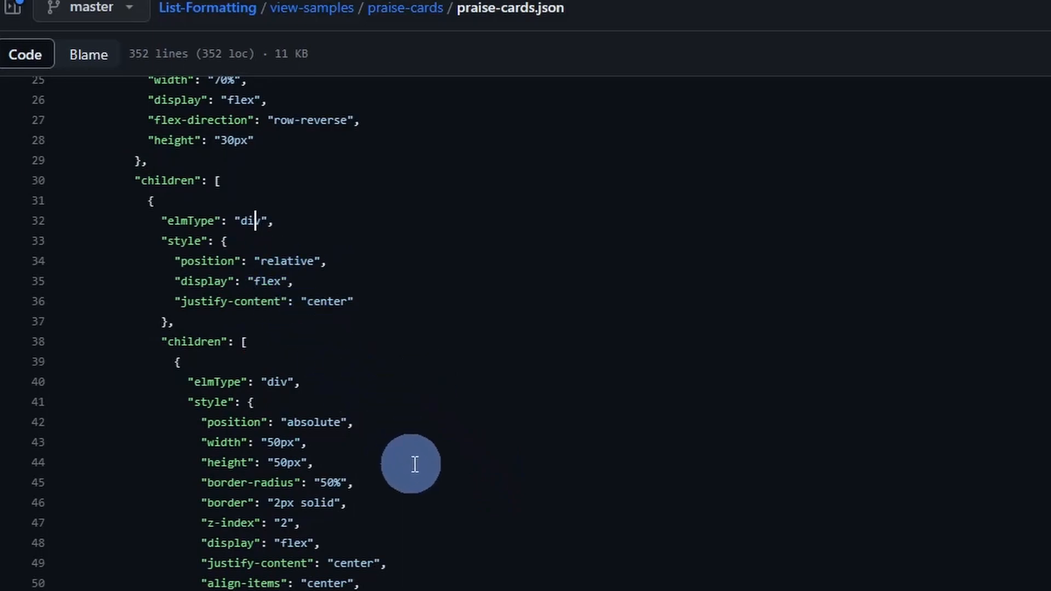
{"action": "scroll", "coordinate": [468, 465], "scroll_direction": "down", "scroll_amount": 10}
{"action": "scroll", "coordinate": [468, 464], "scroll_direction": "down", "scroll_amount": 5}
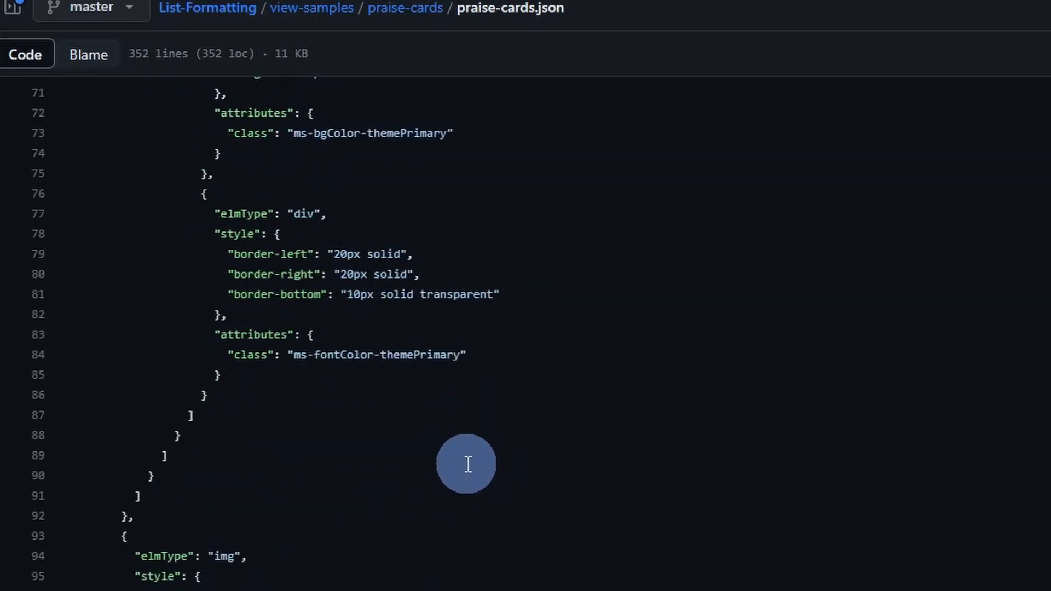
{"action": "scroll", "coordinate": [468, 465], "scroll_direction": "down", "scroll_amount": 8}
{"action": "scroll", "coordinate": [468, 465], "scroll_direction": "down", "scroll_amount": 6}
{"action": "scroll", "coordinate": [468, 464], "scroll_direction": "down", "scroll_amount": 10}
{"action": "scroll", "coordinate": [468, 464], "scroll_direction": "down", "scroll_amount": 8}
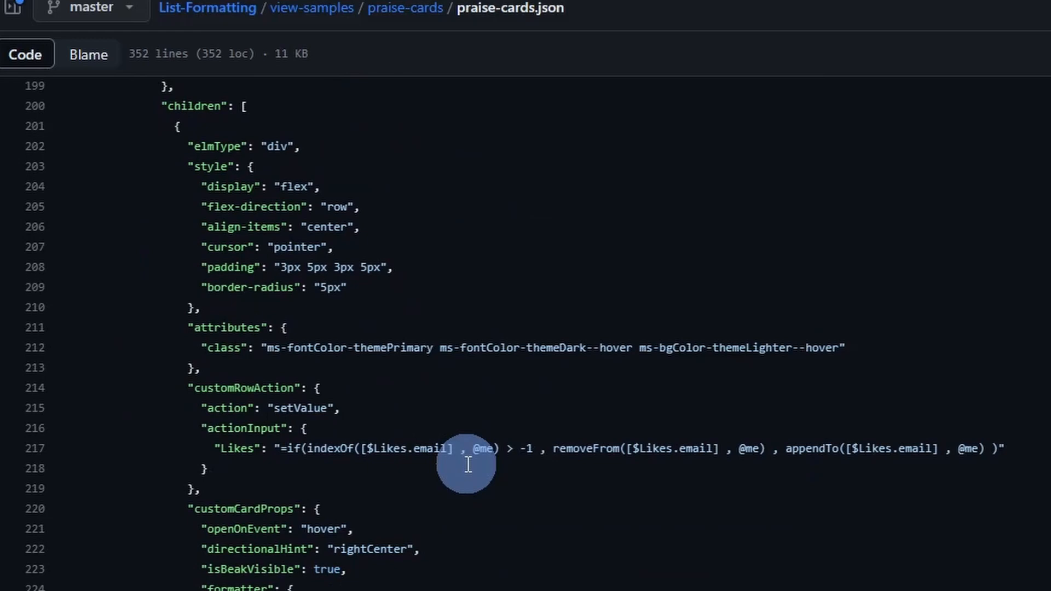
{"action": "scroll", "coordinate": [468, 465], "scroll_direction": "down", "scroll_amount": 6}
{"action": "scroll", "coordinate": [468, 465], "scroll_direction": "down", "scroll_amount": 5}
{"action": "scroll", "coordinate": [468, 465], "scroll_direction": "down", "scroll_amount": 4}
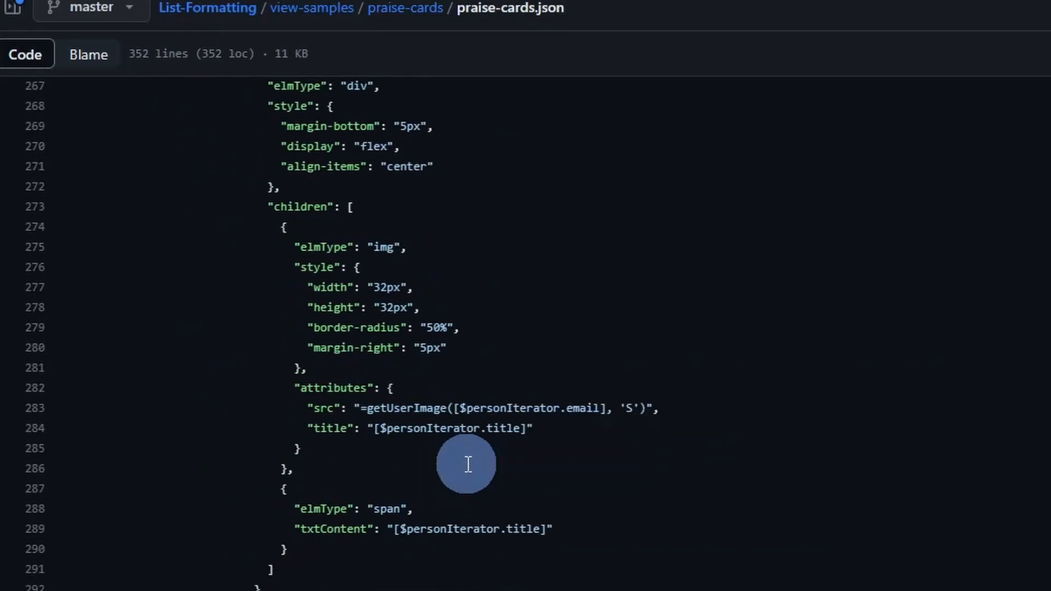
{"action": "scroll", "coordinate": [468, 465], "scroll_direction": "down", "scroll_amount": 10}
{"action": "scroll", "coordinate": [305, 460], "scroll_direction": "down", "scroll_amount": 5}
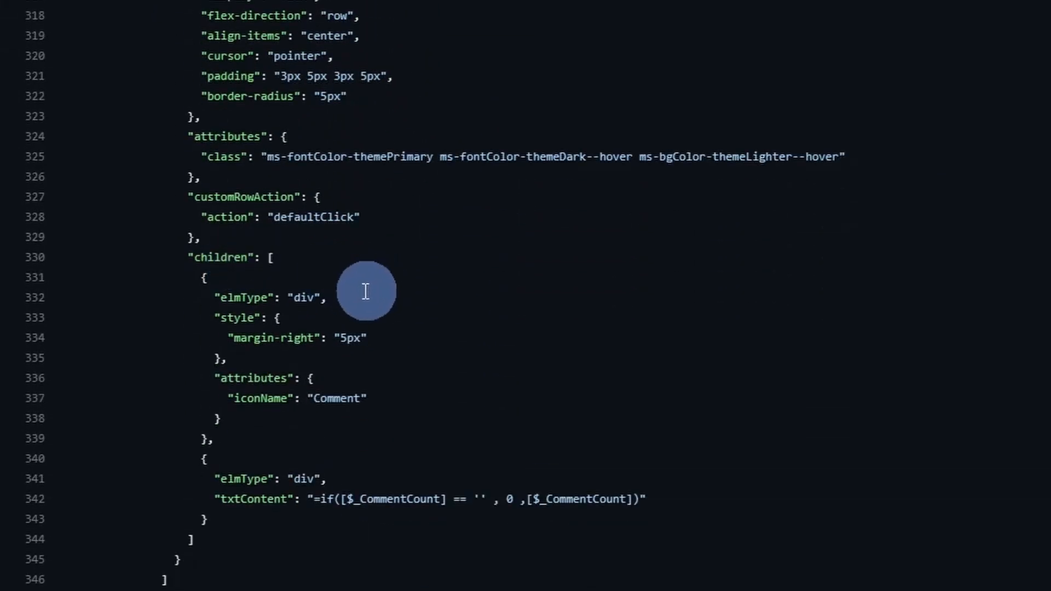
- Locate and select the Comment icon and CommentCount block, then return to the Employee Shoutouts list
{"action": "left_click", "coordinate": [318, 298]}
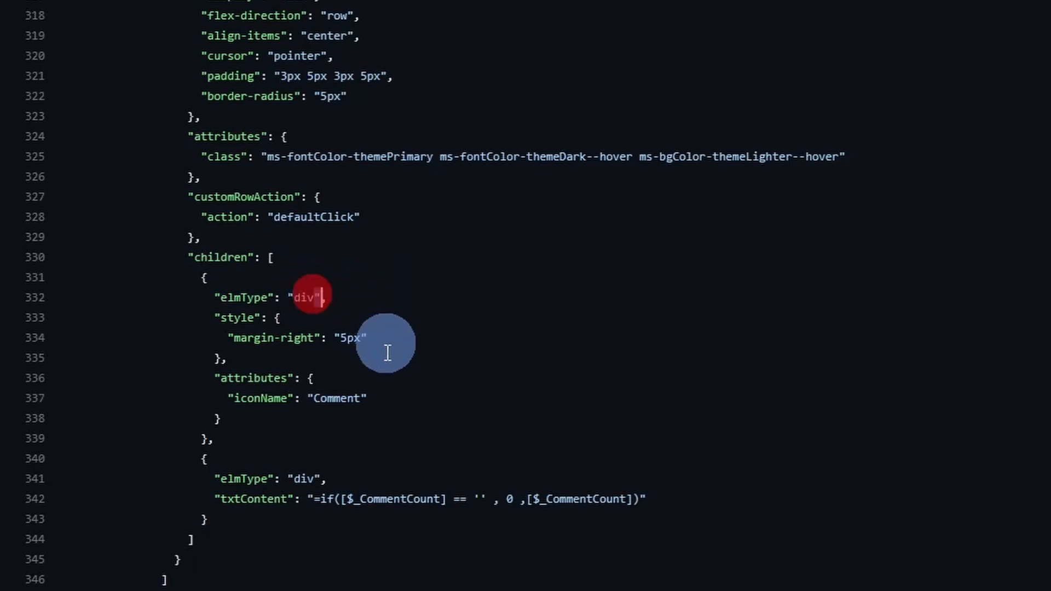
{"action": "double_click", "coordinate": [339, 398]}
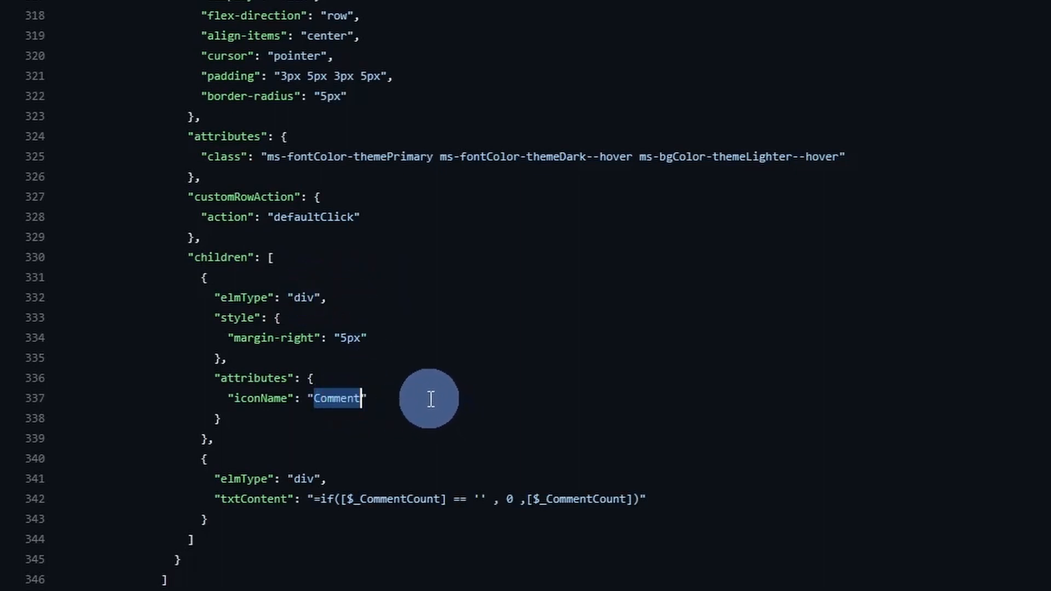
{"action": "left_click", "coordinate": [680, 497]}
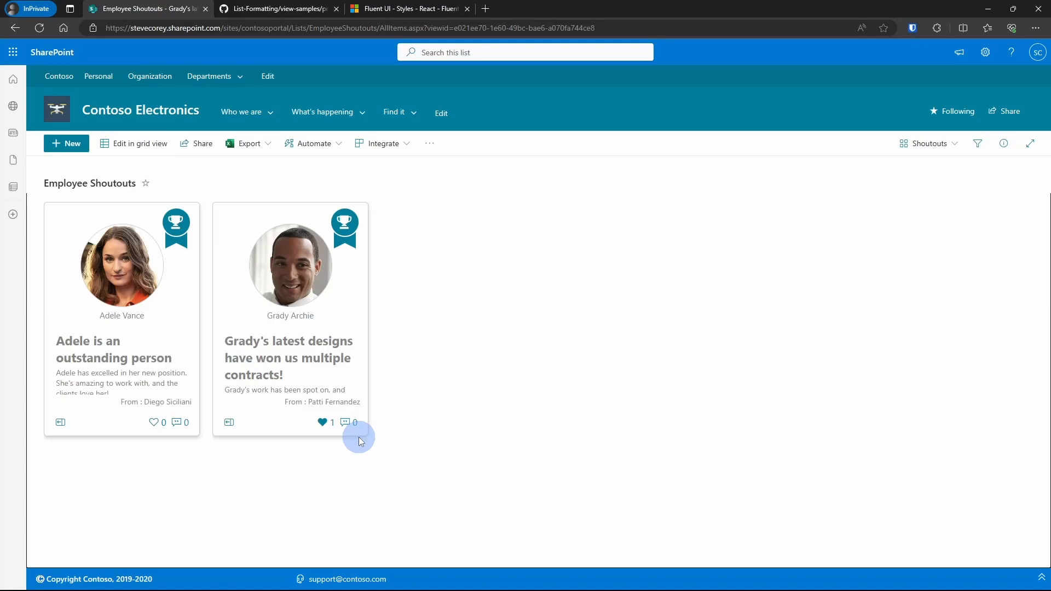
{"action": "left_click", "coordinate": [276, 8]}
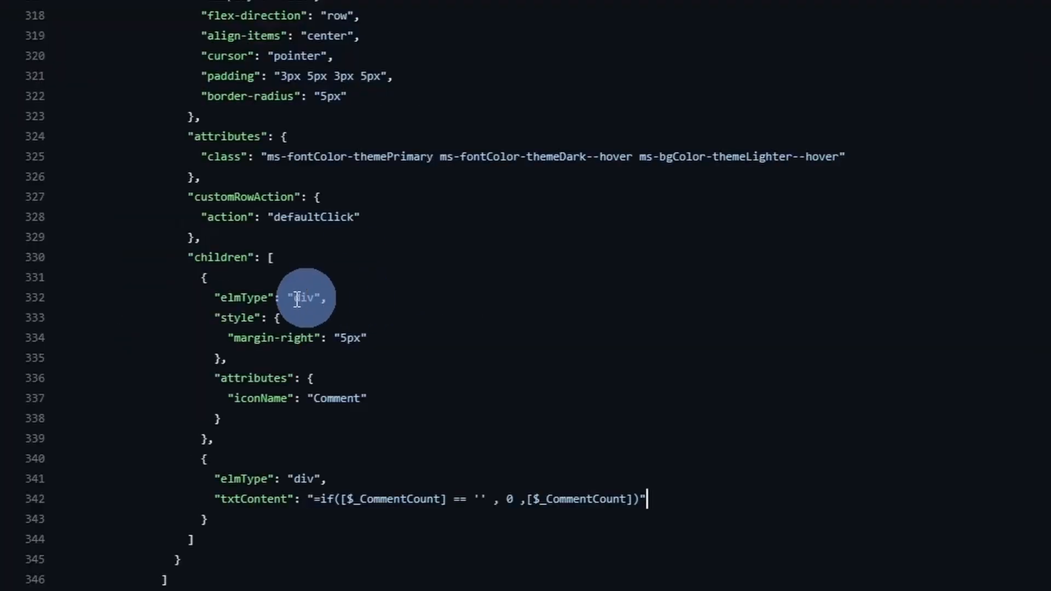
{"action": "left_click_drag", "start_coordinate": [202, 278], "coordinate": [276, 516]}
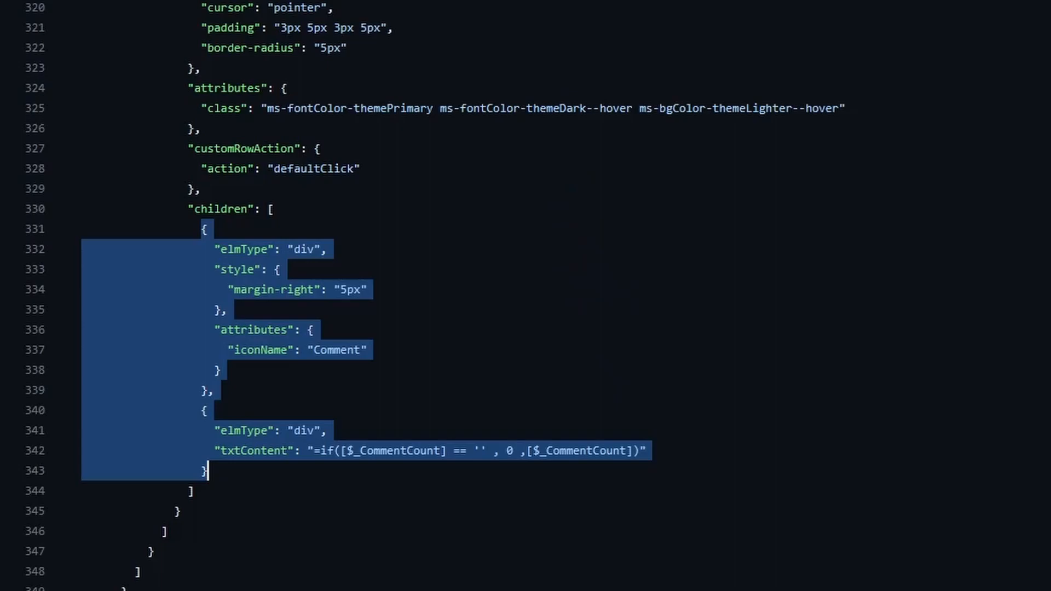
{"action": "left_click", "coordinate": [148, 9]}
- Bring up Format current view for the Shoutouts view and widen the JSON pane
{"action": "left_click", "coordinate": [930, 144]}
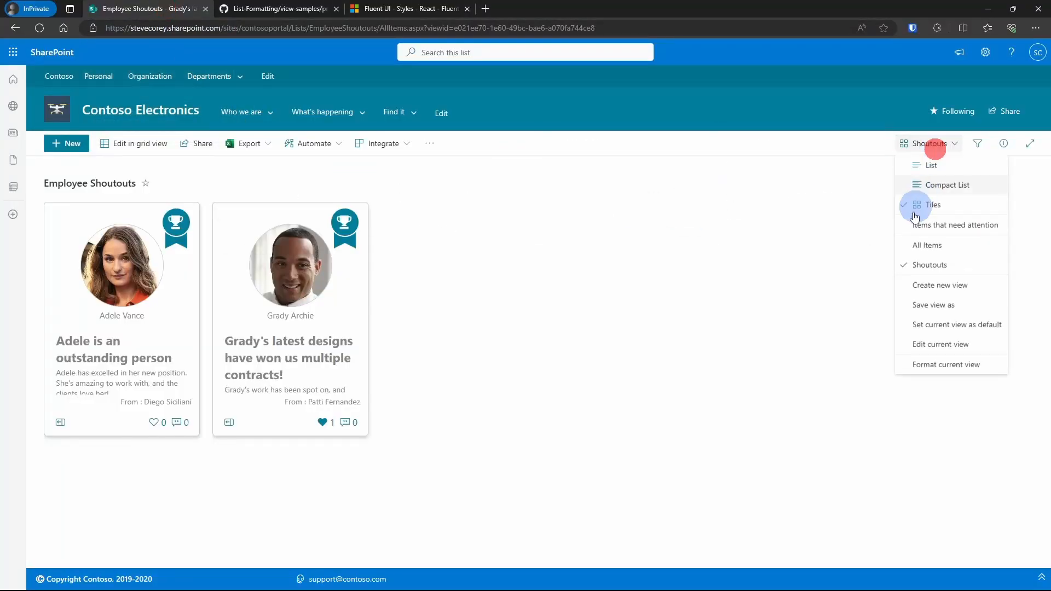
{"action": "left_click", "coordinate": [946, 363]}
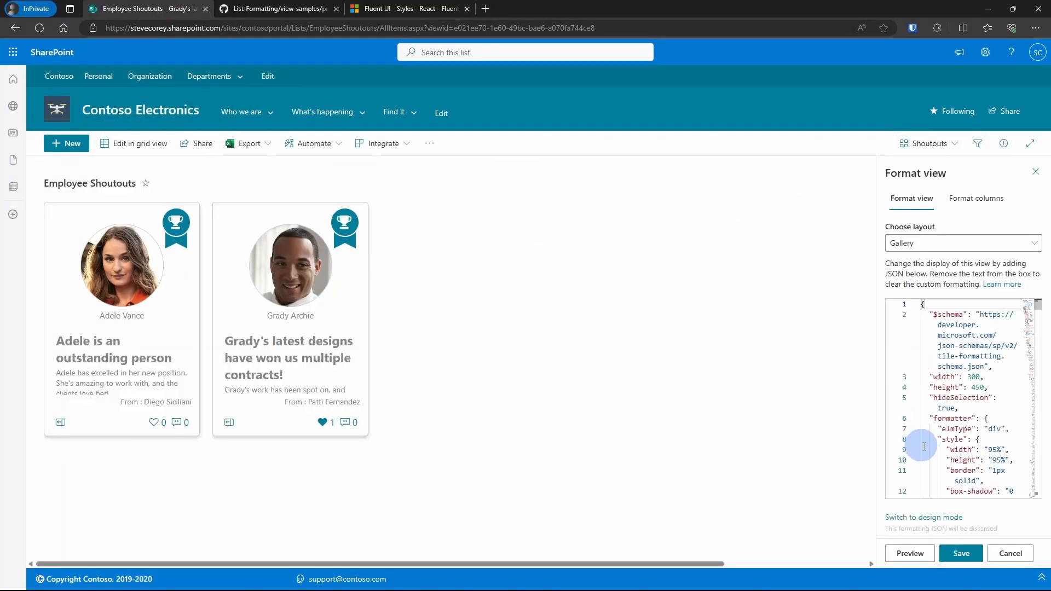
{"action": "left_click_drag", "start_coordinate": [1033, 275], "coordinate": [1032, 324]}
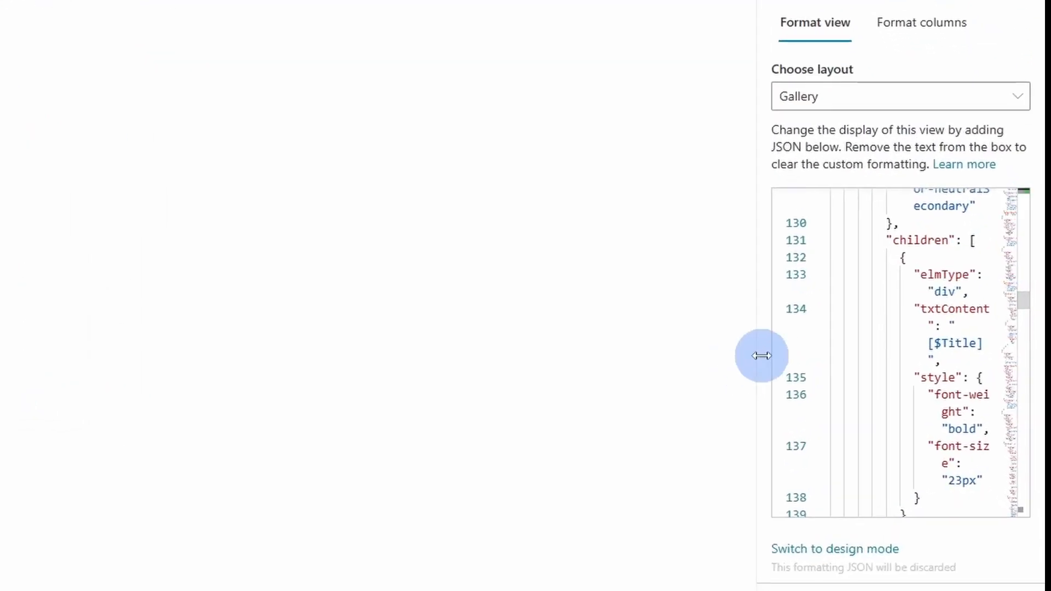
{"action": "left_click_drag", "start_coordinate": [627, 353], "coordinate": [24, 320]}
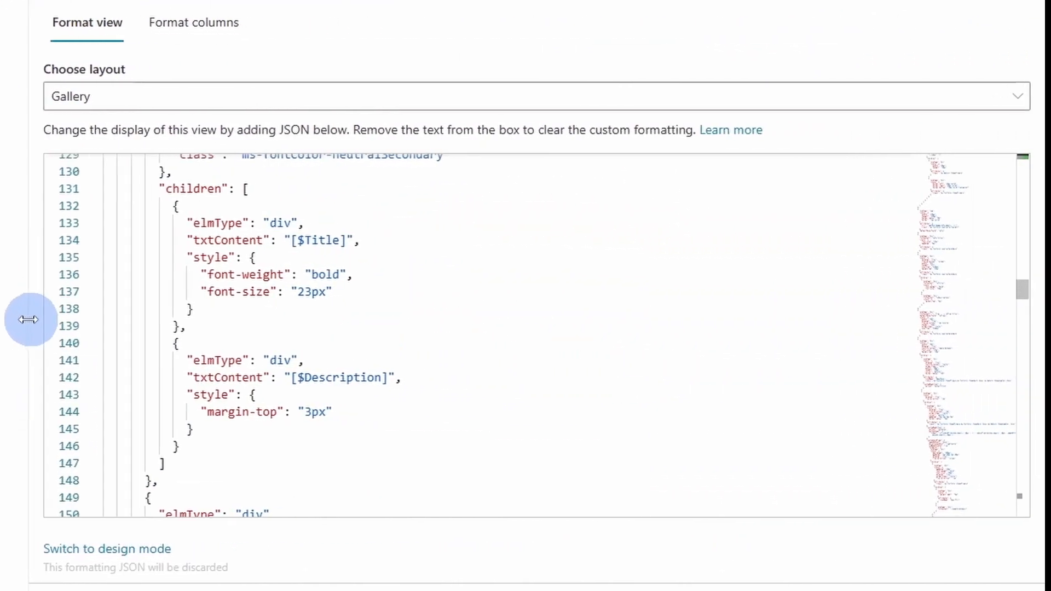
{"action": "left_click_drag", "start_coordinate": [1024, 291], "coordinate": [1025, 486]}
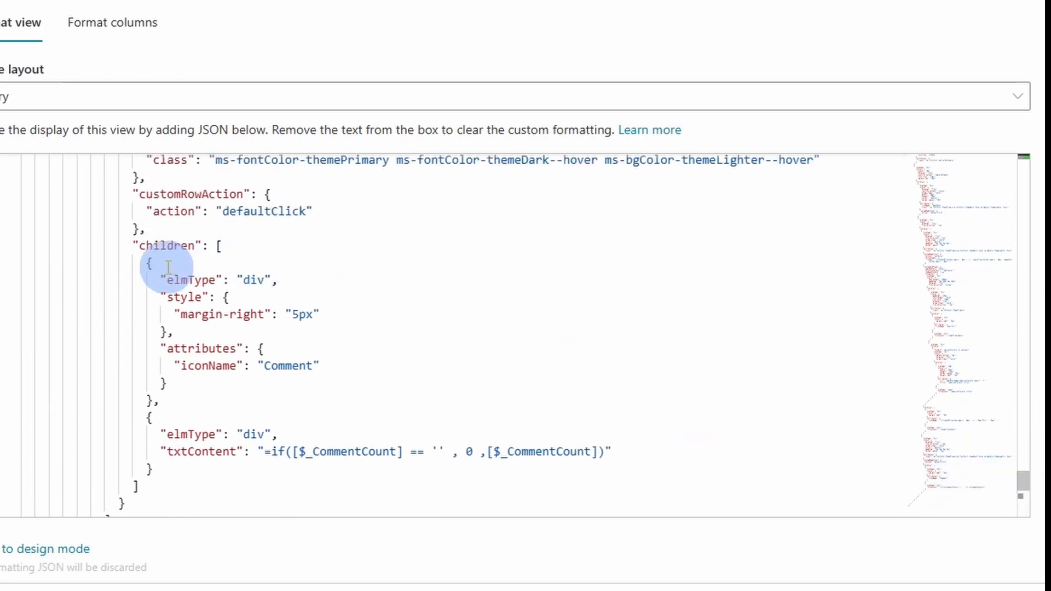
{"action": "left_click_drag", "start_coordinate": [148, 263], "coordinate": [152, 418]}
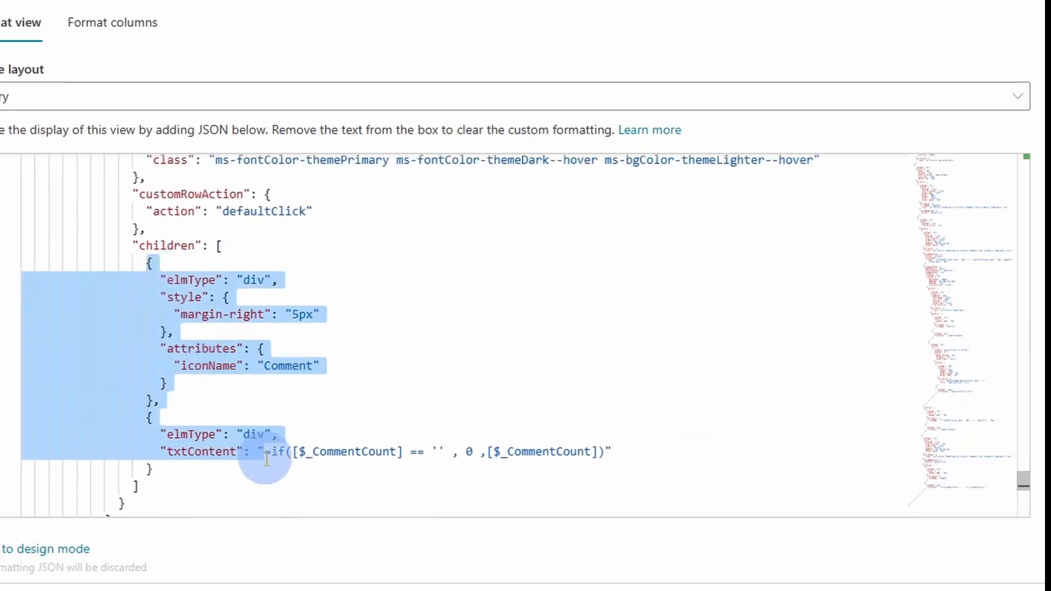
- Delete the comment icon and count block from the gallery JSON and preview the result
{"action": "left_click_drag", "start_coordinate": [254, 415], "coordinate": [438, 444]}
{"action": "key", "text": "Delete"}
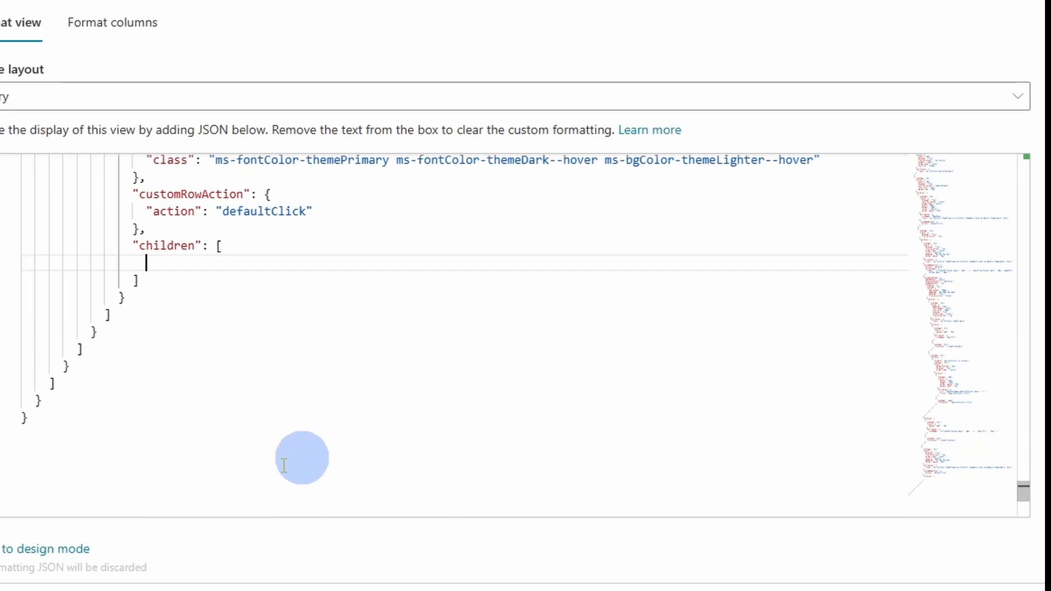
{"action": "left_click", "coordinate": [423, 554]}
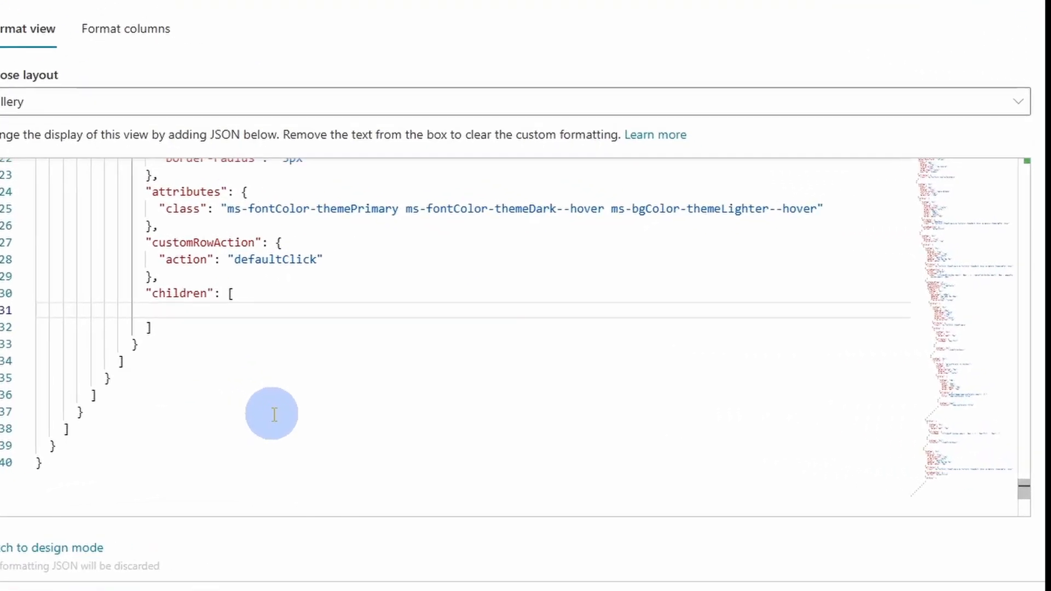
{"action": "scroll", "coordinate": [560, 432], "scroll_direction": "up", "scroll_amount": 3}
{"action": "scroll", "coordinate": [561, 432], "scroll_direction": "up", "scroll_amount": 3}
{"action": "scroll", "coordinate": [347, 438], "scroll_direction": "up", "scroll_amount": 3}
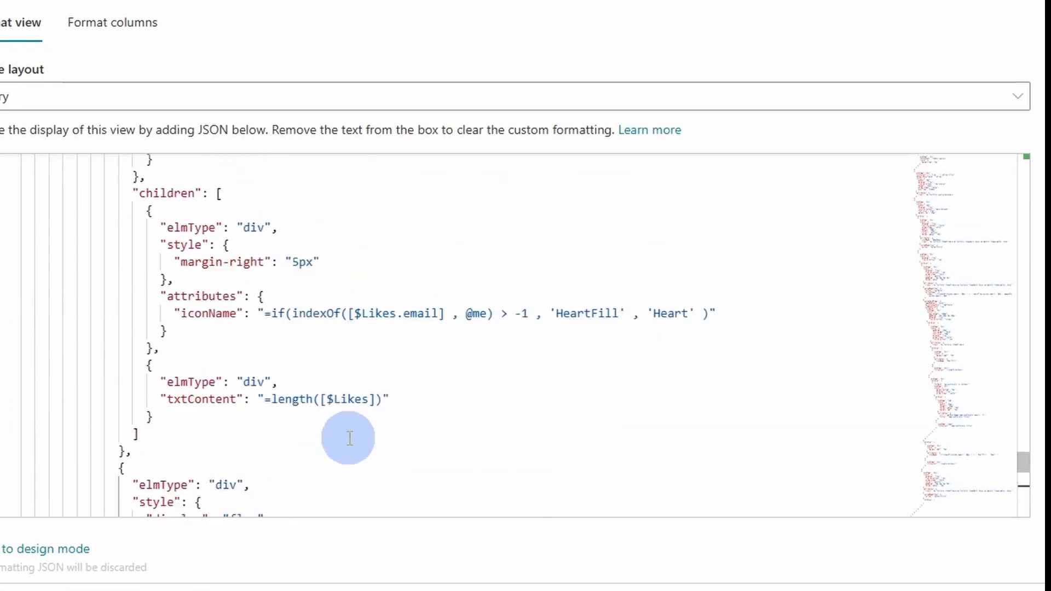
{"action": "scroll", "coordinate": [349, 438], "scroll_direction": "up", "scroll_amount": 3}
{"action": "scroll", "coordinate": [404, 428], "scroll_direction": "up", "scroll_amount": 3}
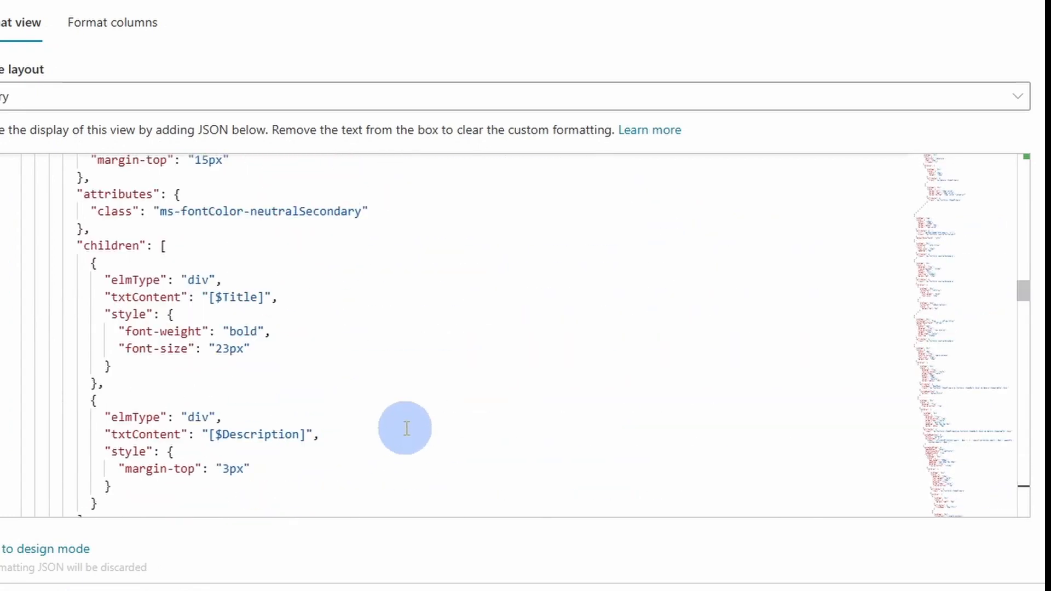
{"action": "scroll", "coordinate": [405, 427], "scroll_direction": "down", "scroll_amount": 3}
{"action": "scroll", "coordinate": [405, 427], "scroll_direction": "down", "scroll_amount": 2}
{"action": "scroll", "coordinate": [404, 427], "scroll_direction": "down", "scroll_amount": 2}
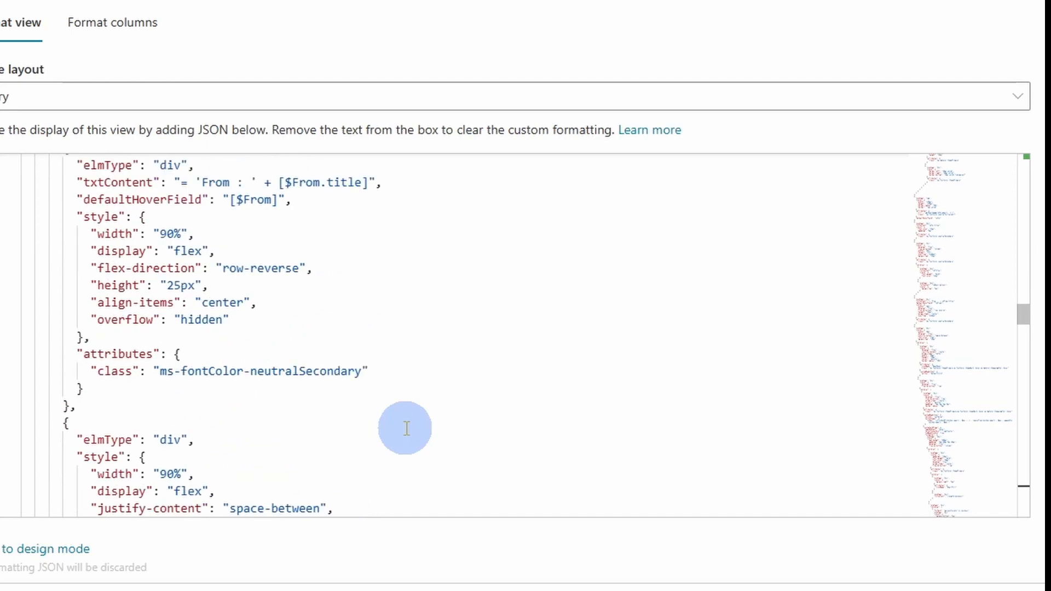
{"action": "scroll", "coordinate": [405, 428], "scroll_direction": "down", "scroll_amount": 3}
{"action": "scroll", "coordinate": [405, 427], "scroll_direction": "down", "scroll_amount": 3}
{"action": "scroll", "coordinate": [405, 427], "scroll_direction": "down", "scroll_amount": 2}
{"action": "scroll", "coordinate": [405, 427], "scroll_direction": "down", "scroll_amount": 2}
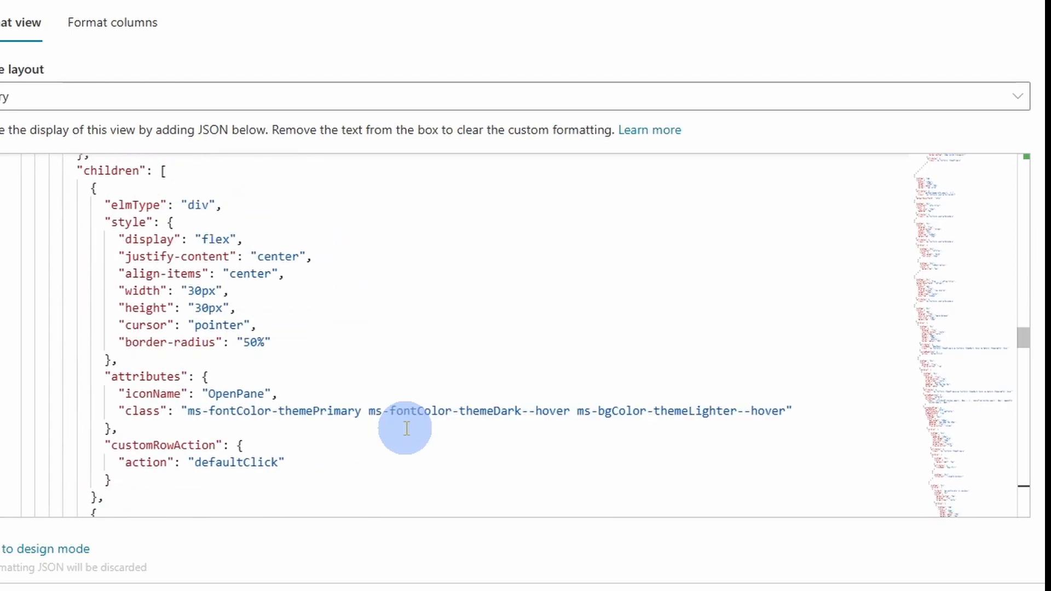
{"action": "scroll", "coordinate": [405, 427], "scroll_direction": "down", "scroll_amount": 1}
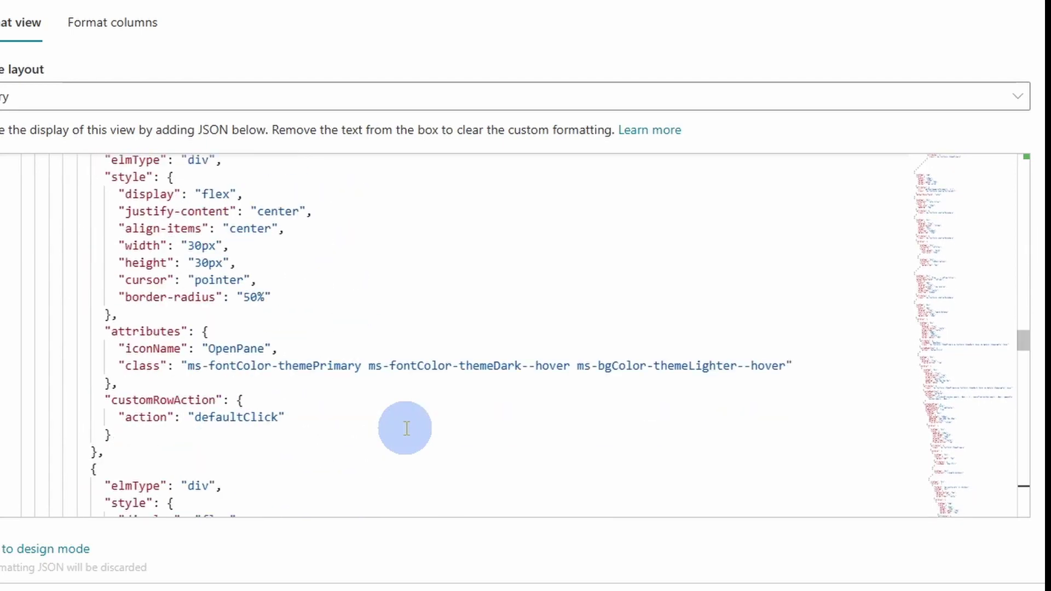
- Try removing the first OpenPane child block under children and preview the formatting
{"action": "double_click", "coordinate": [239, 348]}
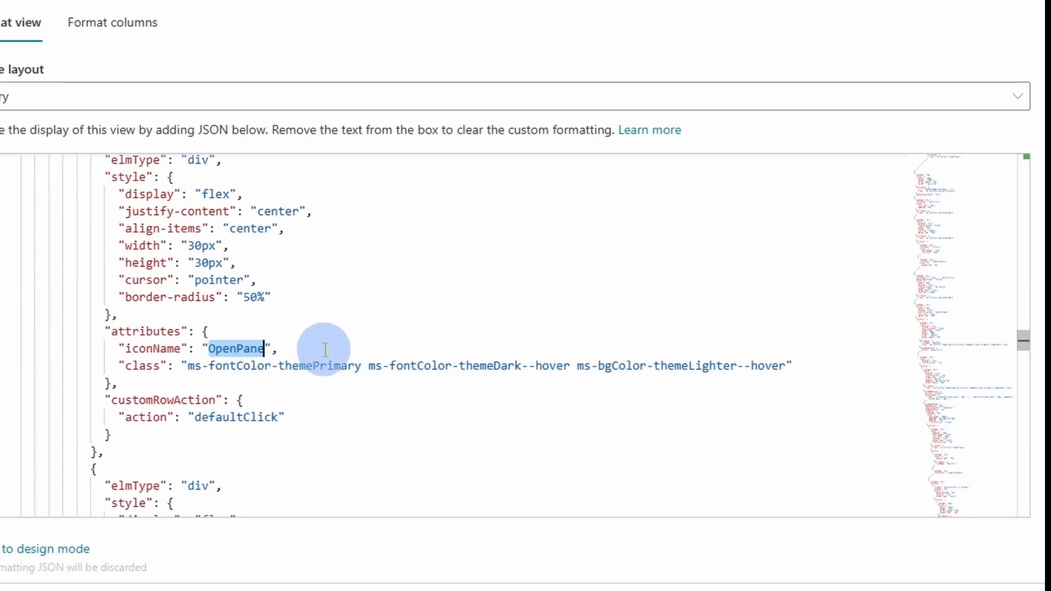
{"action": "left_click", "coordinate": [350, 341]}
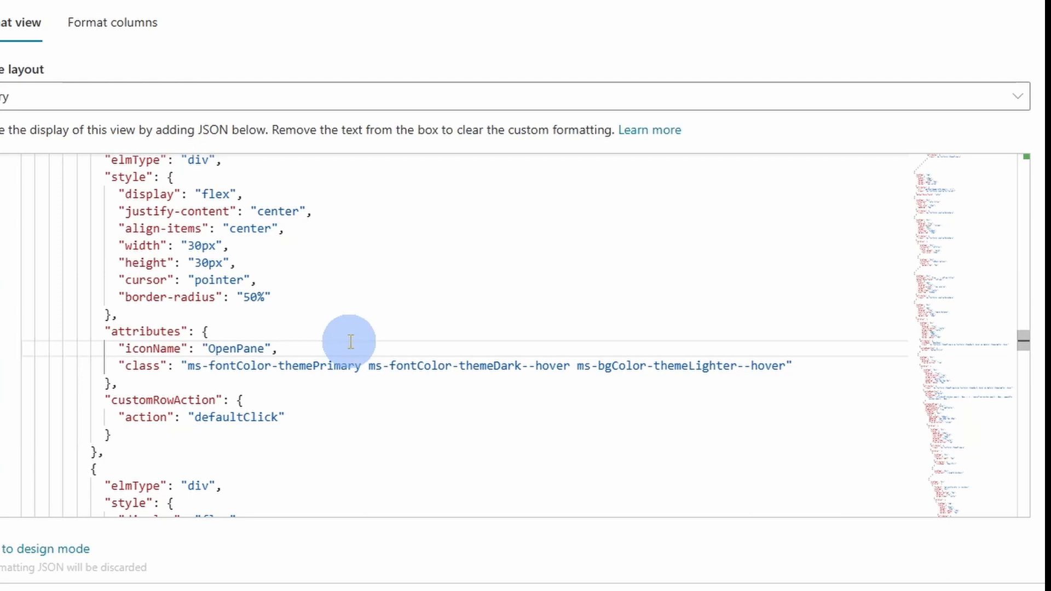
{"action": "scroll", "coordinate": [350, 341], "scroll_direction": "up", "scroll_amount": 1}
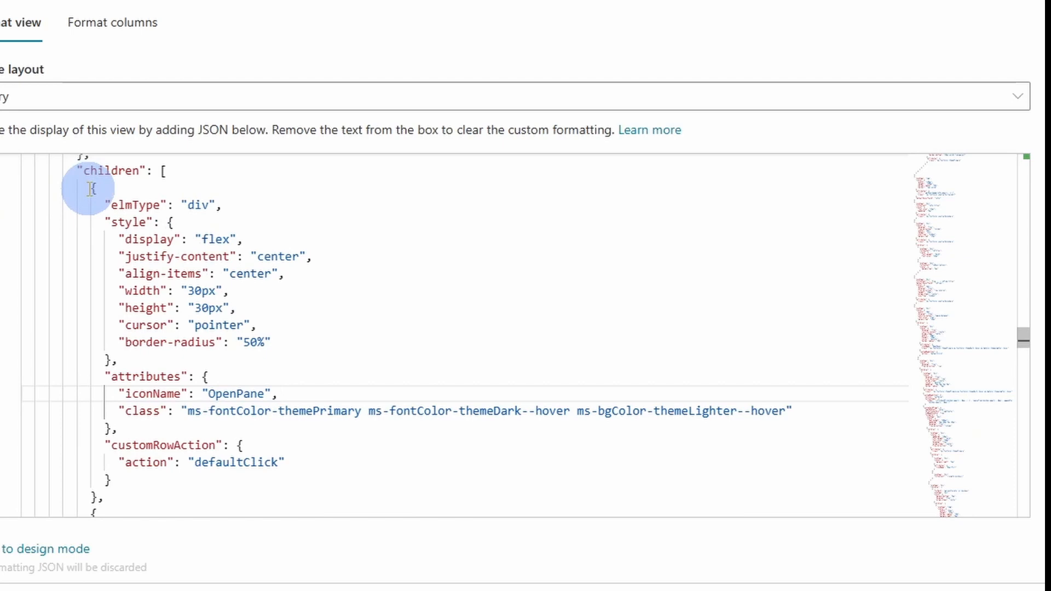
{"action": "left_click_drag", "start_coordinate": [90, 189], "coordinate": [265, 468]}
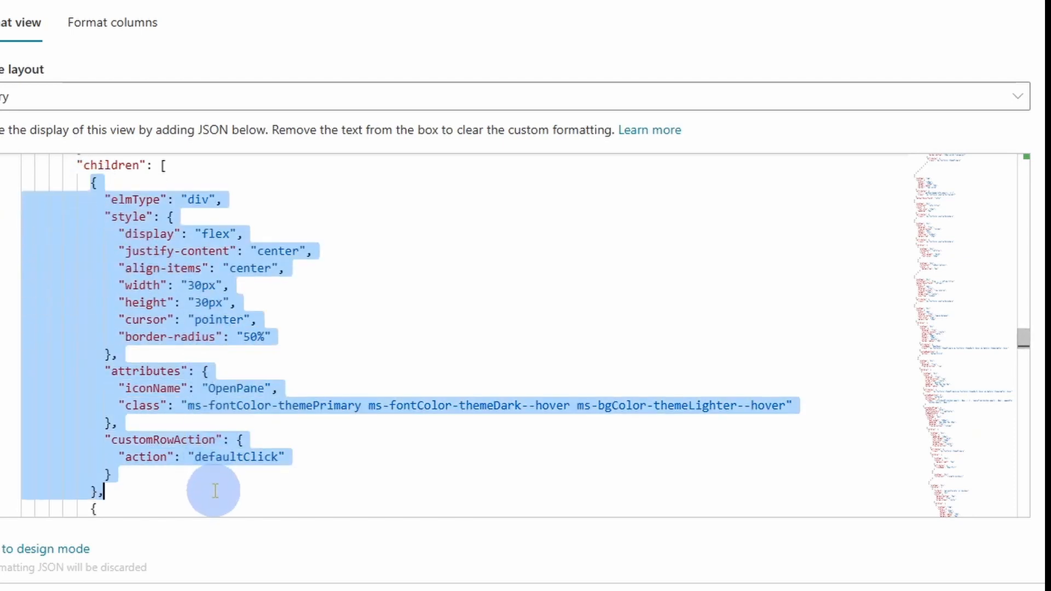
{"action": "key", "text": "Delete"}
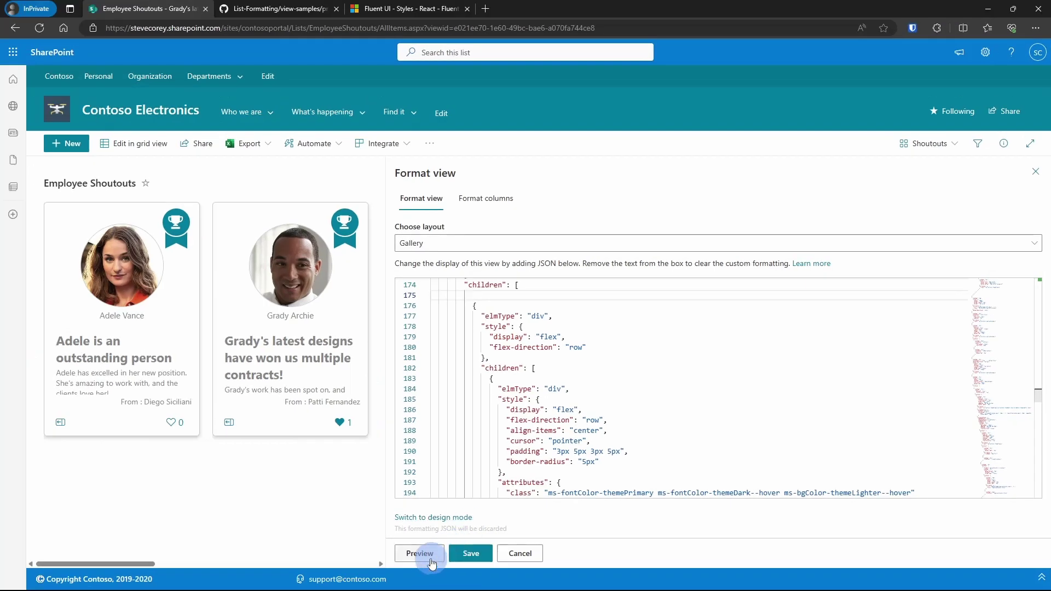
{"action": "left_click", "coordinate": [421, 555]}
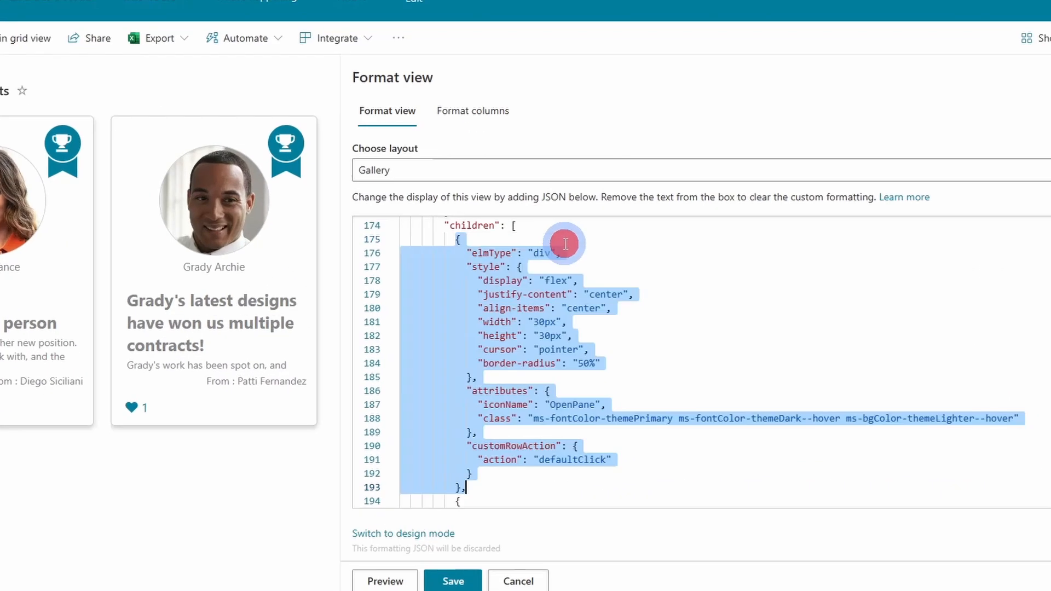
{"action": "mouse_move", "coordinate": [712, 400]}
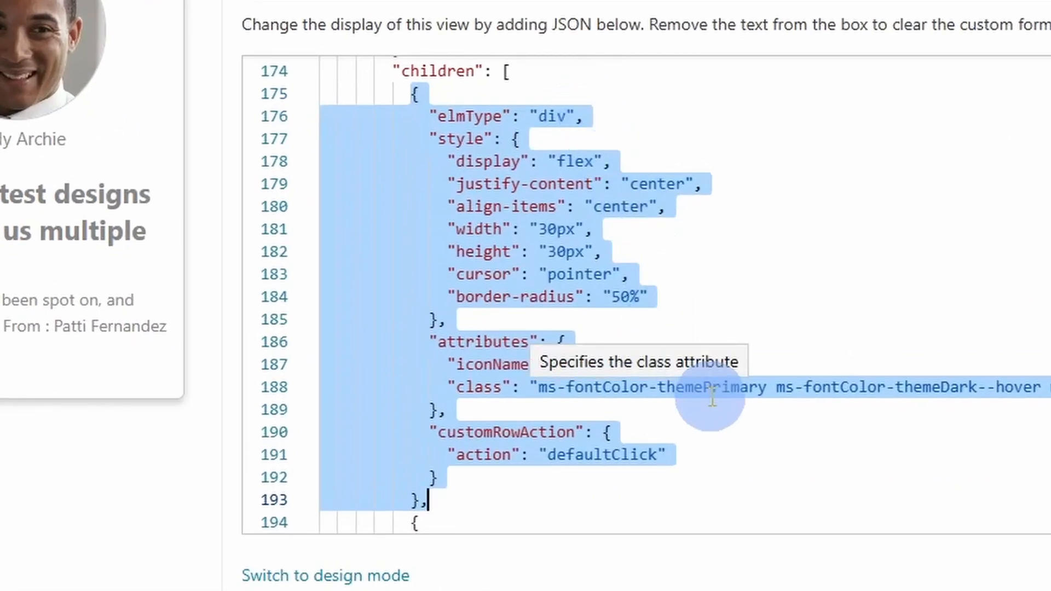
- Delete the customRowAction and attributes blocks and remove the trailing comma after style
{"action": "left_click", "coordinate": [692, 452]}
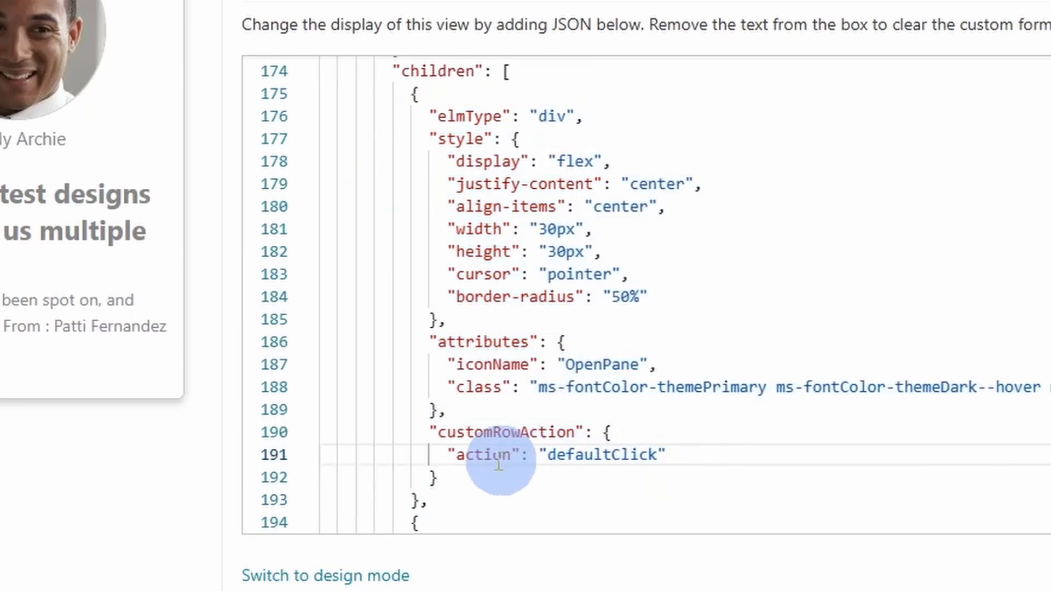
{"action": "left_click_drag", "start_coordinate": [429, 433], "coordinate": [702, 474]}
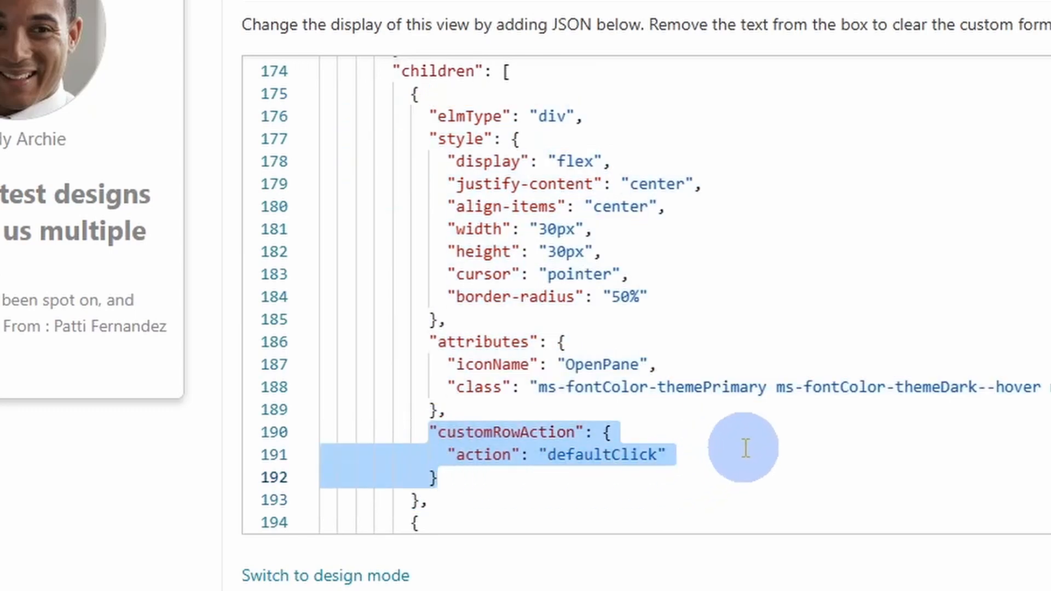
{"action": "key", "text": "Delete"}
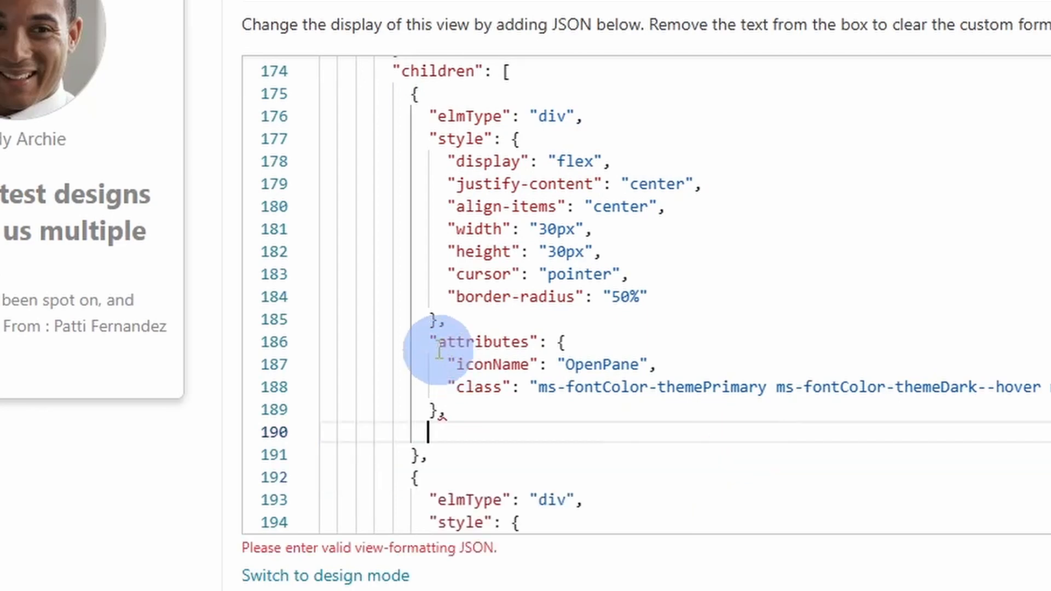
{"action": "left_click_drag", "start_coordinate": [429, 341], "coordinate": [484, 409]}
{"action": "key", "text": "Delete"}
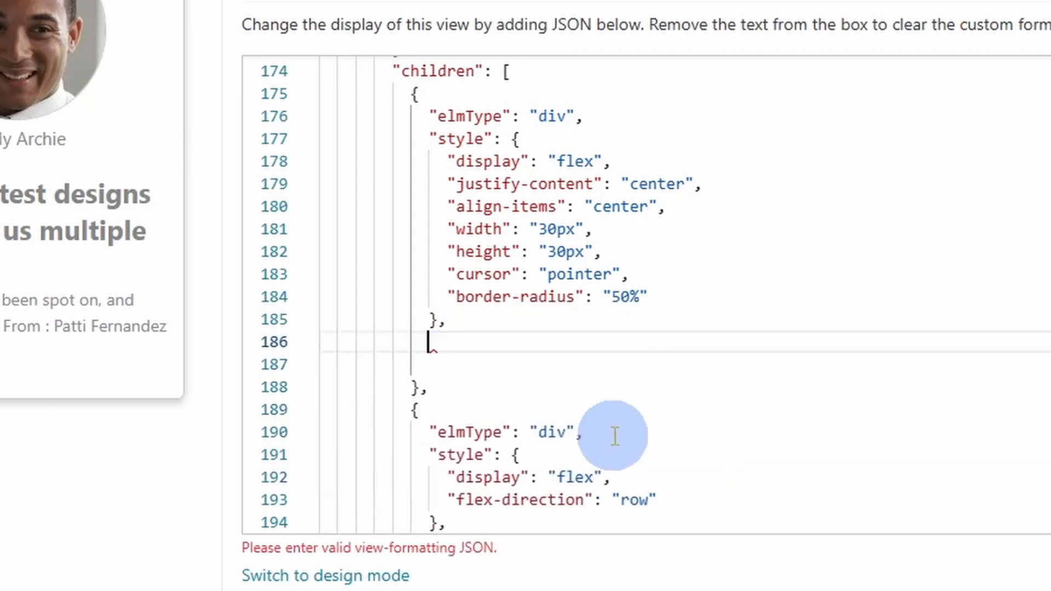
{"action": "left_click", "coordinate": [469, 329]}
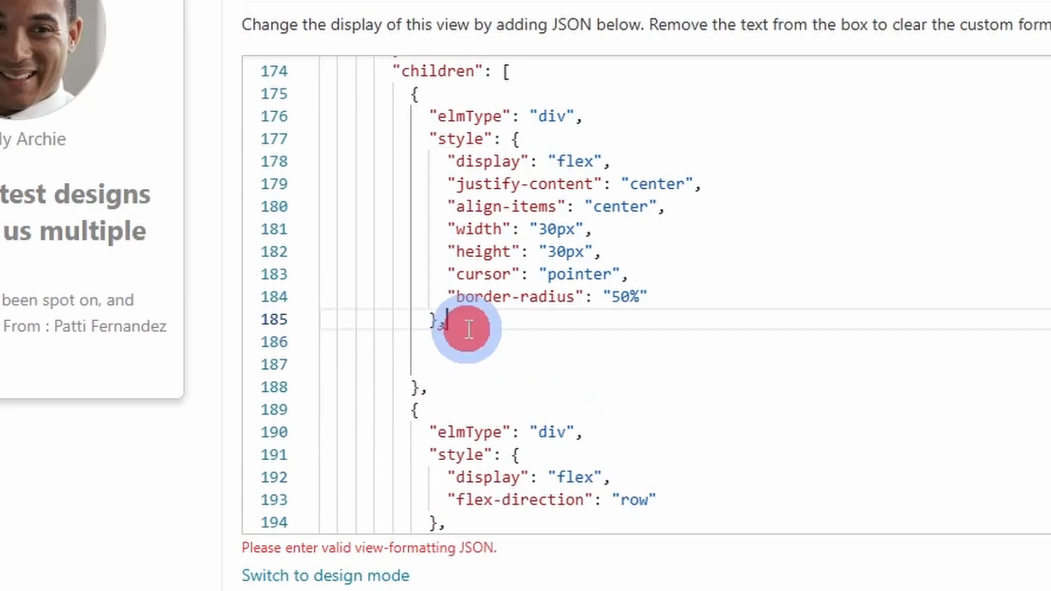
{"action": "key", "text": "BackSpace"}
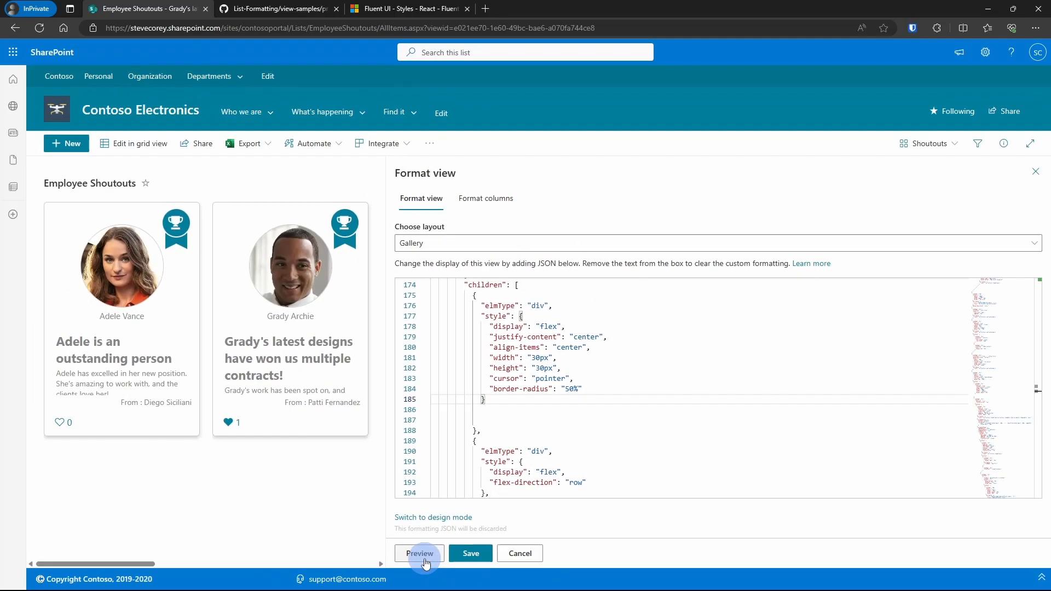
- Preview and save the trimmed Shoutouts gallery formatting, then close the pane
{"action": "left_click", "coordinate": [426, 559]}
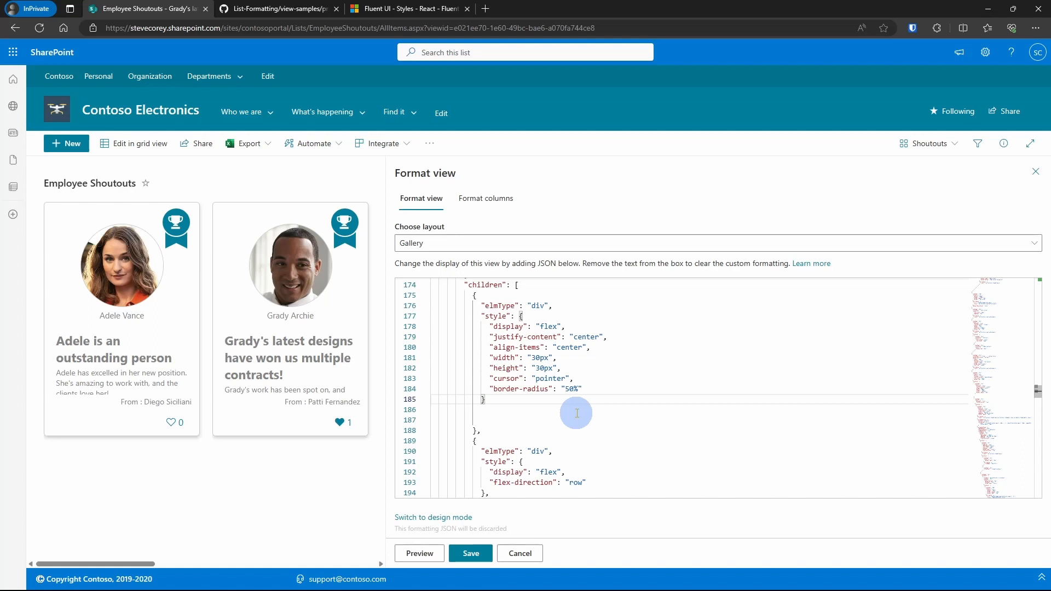
{"action": "left_click", "coordinate": [471, 553]}
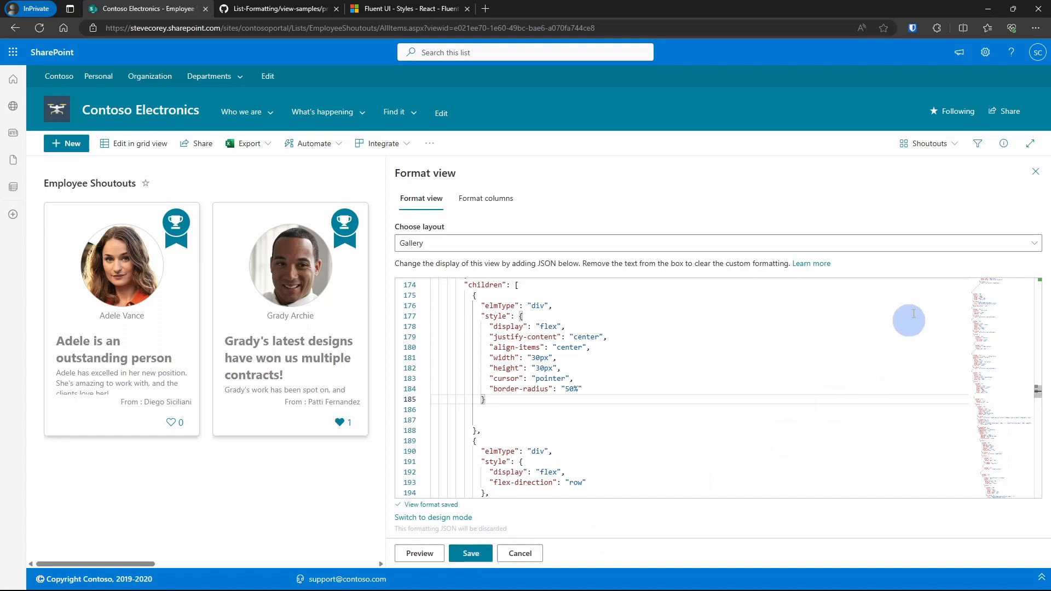
{"action": "left_click", "coordinate": [1038, 171]}
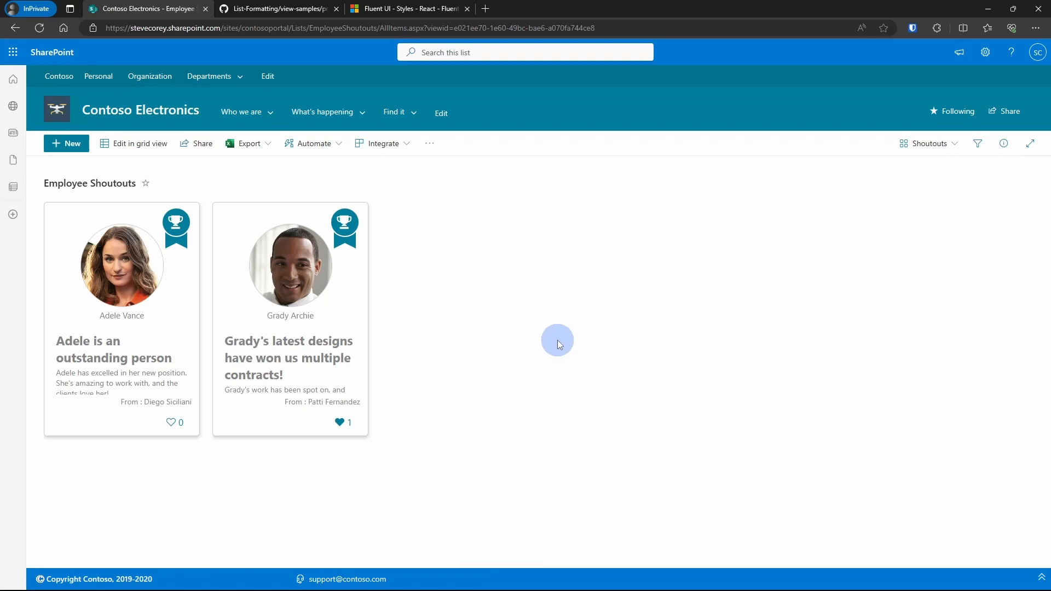
- Edit the Shoutouts view to display 3 items, sorted by Created descending, and apply it
{"action": "left_click", "coordinate": [930, 143]}
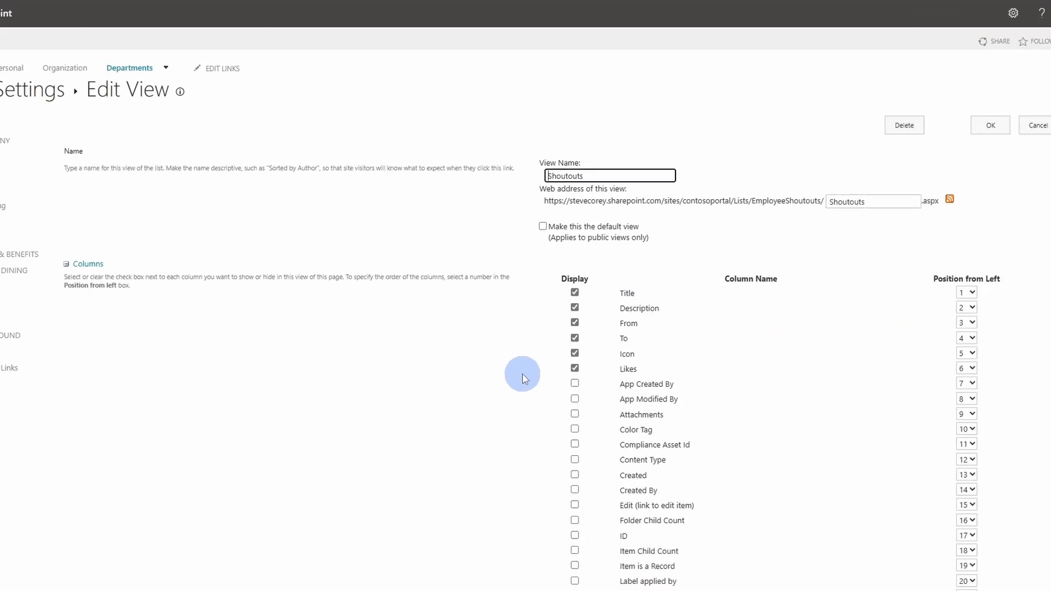
{"action": "scroll", "coordinate": [407, 319], "scroll_direction": "down", "scroll_amount": 3}
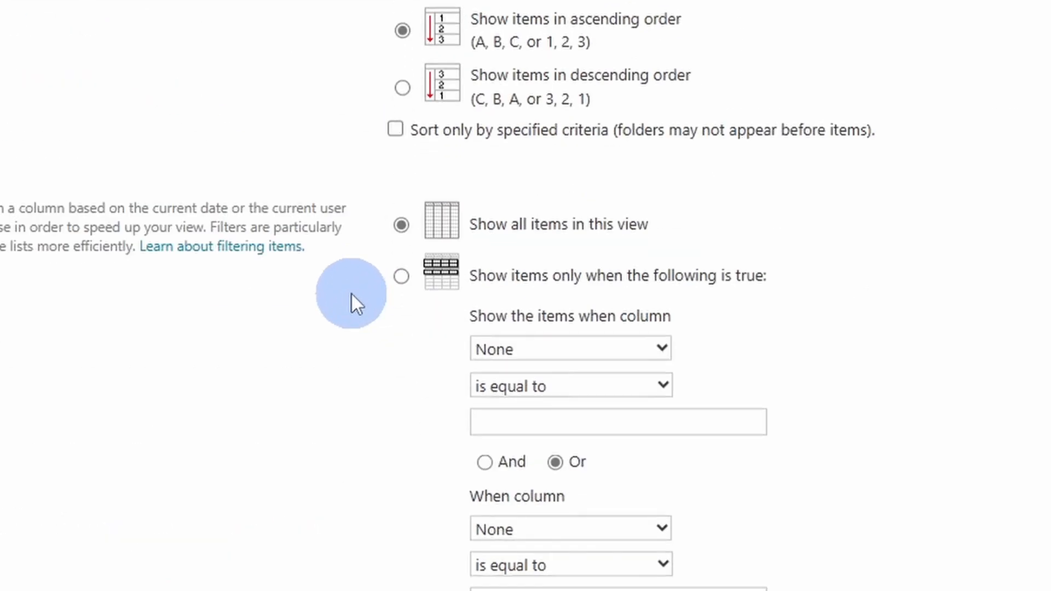
{"action": "scroll", "coordinate": [351, 293], "scroll_direction": "down", "scroll_amount": 5}
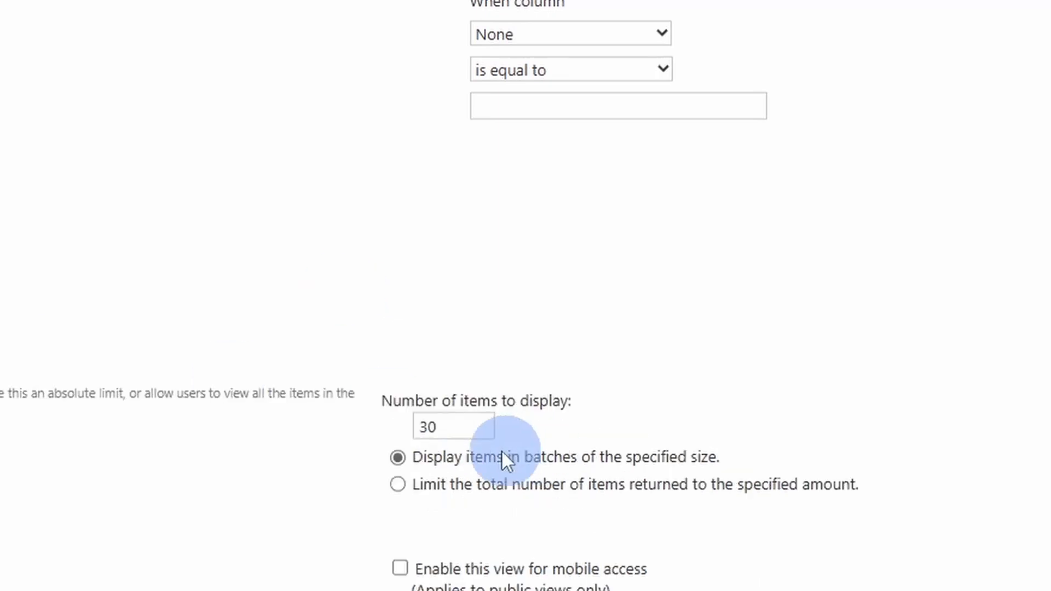
{"action": "left_click_drag", "start_coordinate": [473, 428], "coordinate": [321, 417]}
{"action": "key", "text": "BackSpace"}
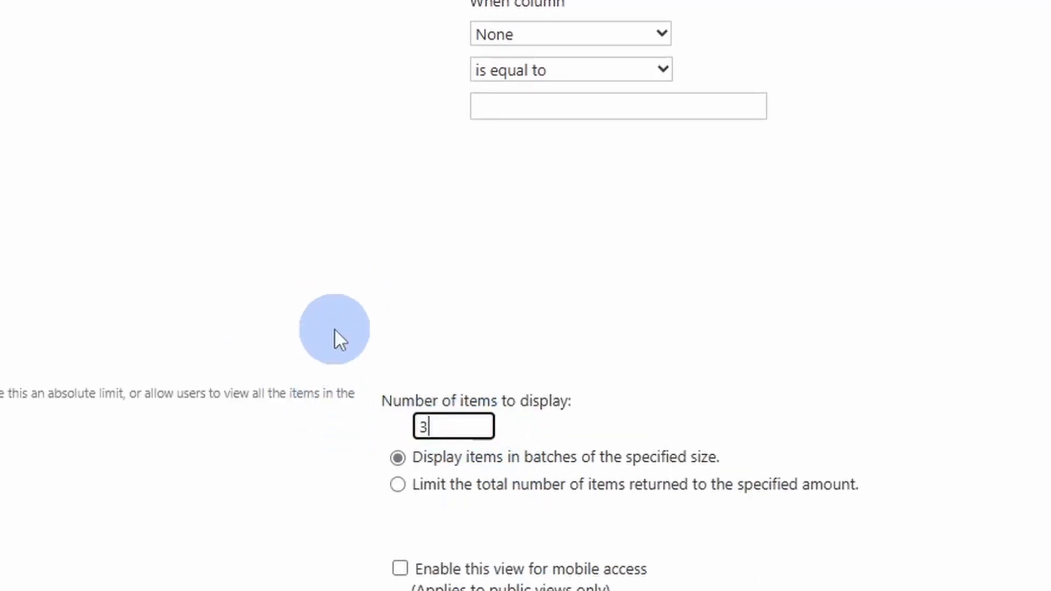
{"action": "scroll", "coordinate": [334, 325], "scroll_direction": "up", "scroll_amount": 5}
{"action": "scroll", "coordinate": [348, 368], "scroll_direction": "up", "scroll_amount": 3}
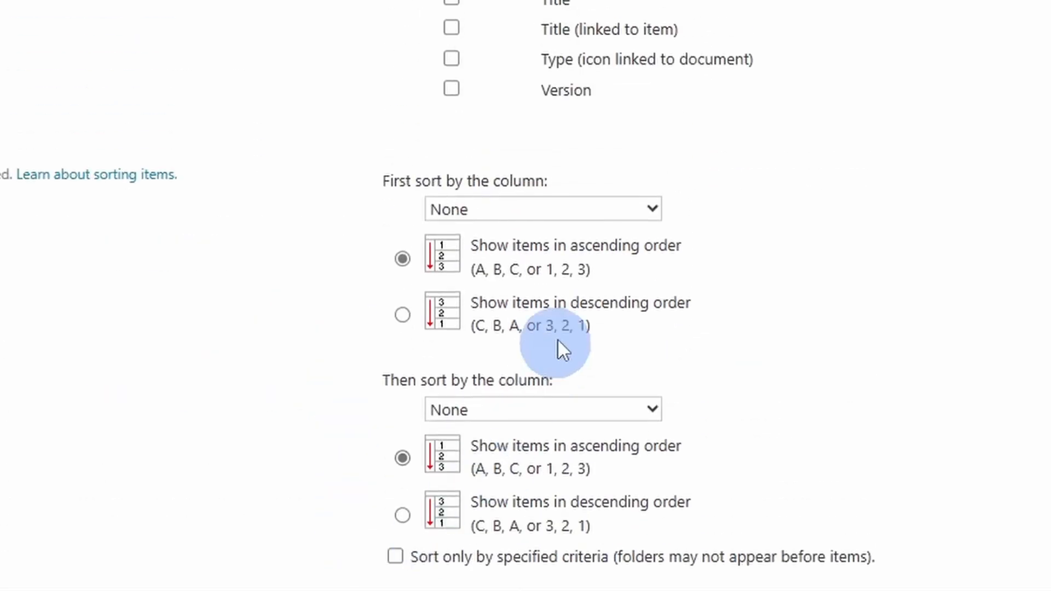
{"action": "left_click", "coordinate": [569, 210]}
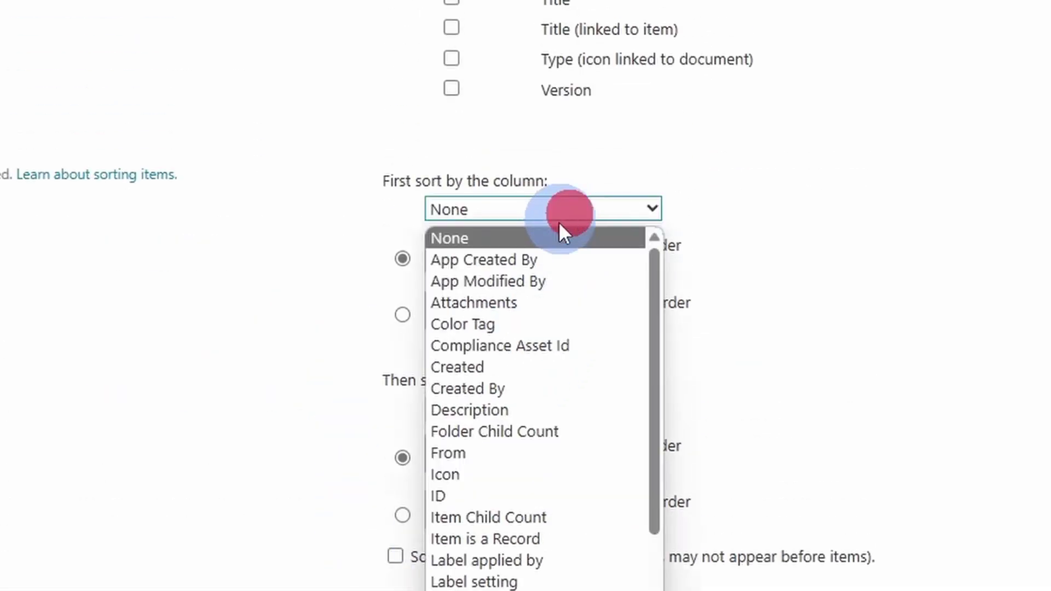
{"action": "left_click", "coordinate": [550, 368]}
{"action": "left_click", "coordinate": [401, 315]}
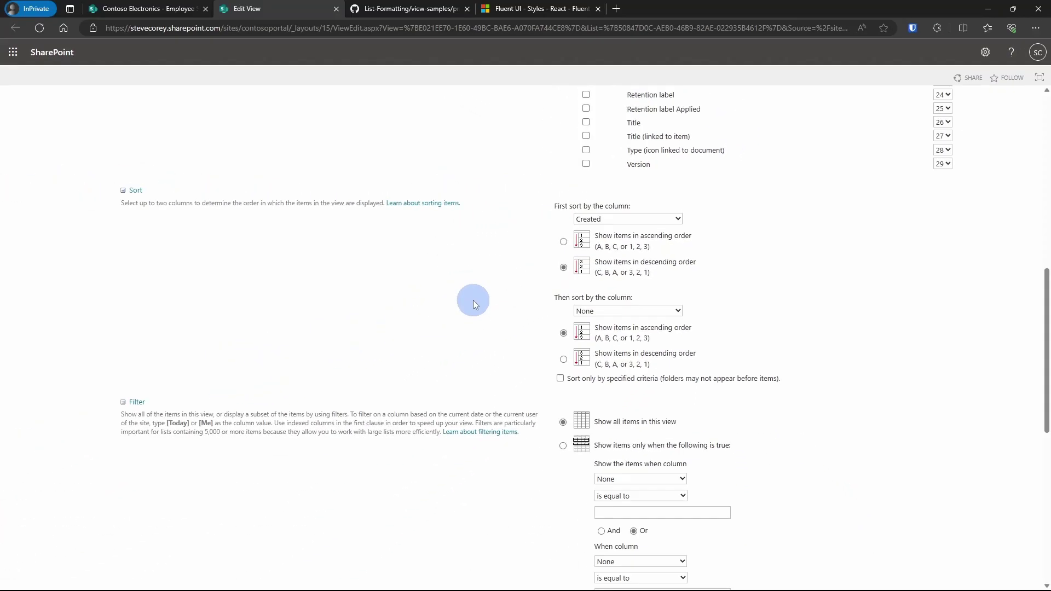
{"action": "scroll", "coordinate": [473, 300], "scroll_direction": "down", "scroll_amount": 5}
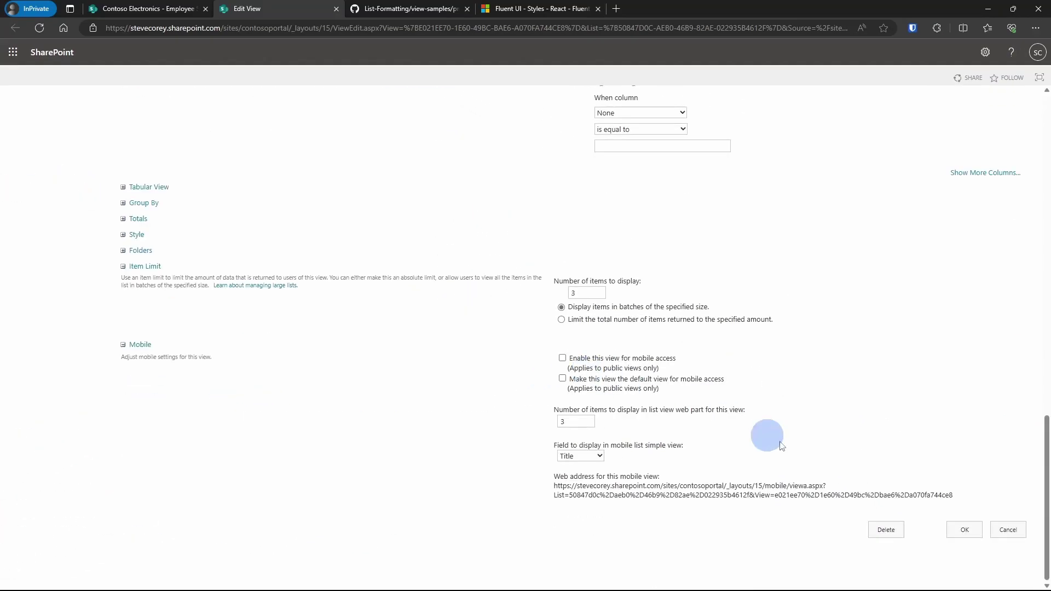
{"action": "left_click", "coordinate": [967, 533]}
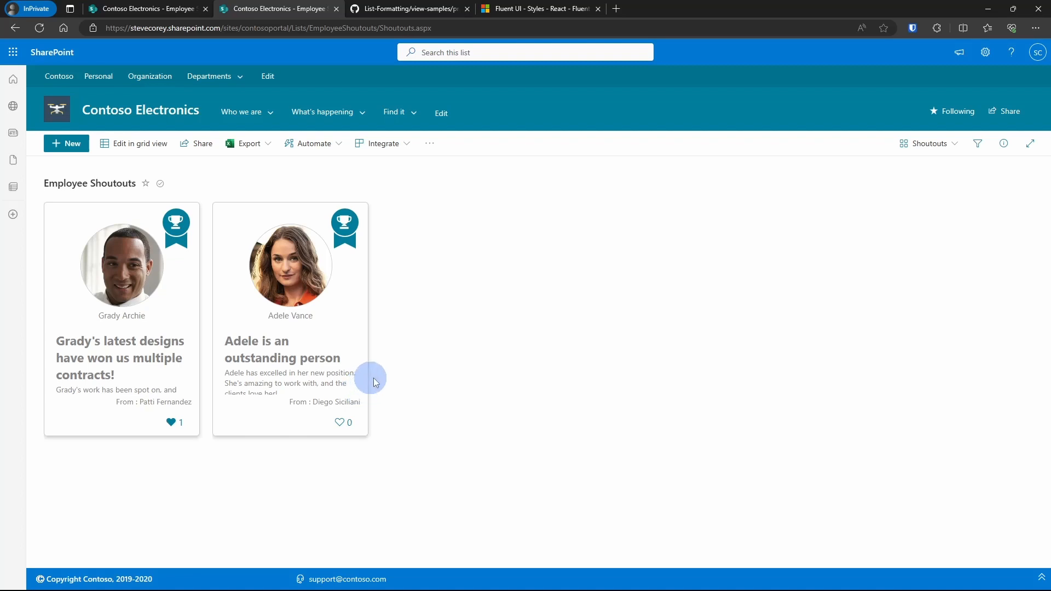
- Reopen the Shoutouts gallery formatting JSON and locate the defaultHoverField line 105
{"action": "left_click", "coordinate": [930, 143]}
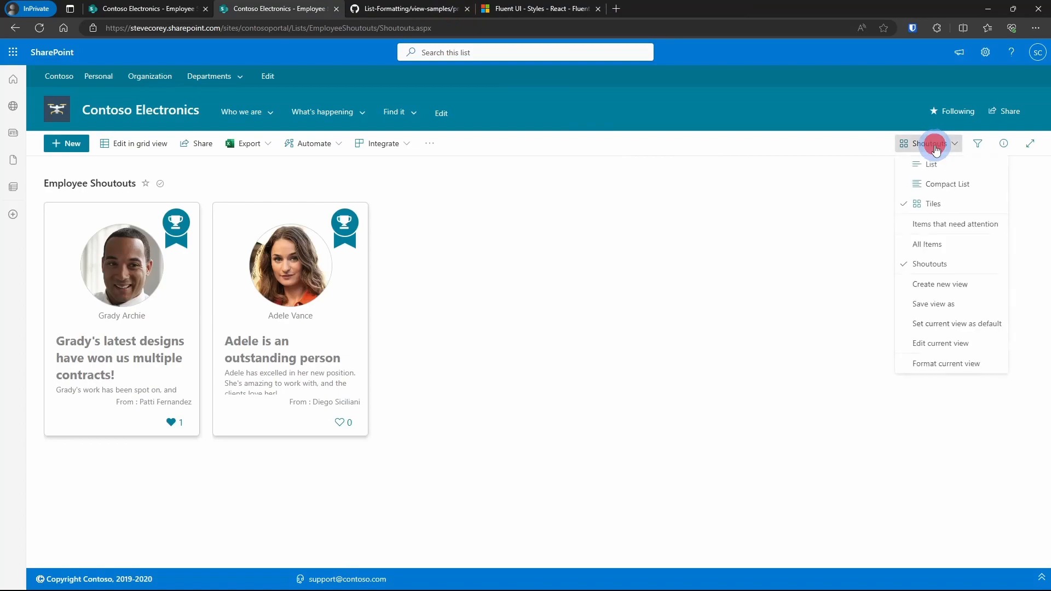
{"action": "left_click", "coordinate": [946, 365]}
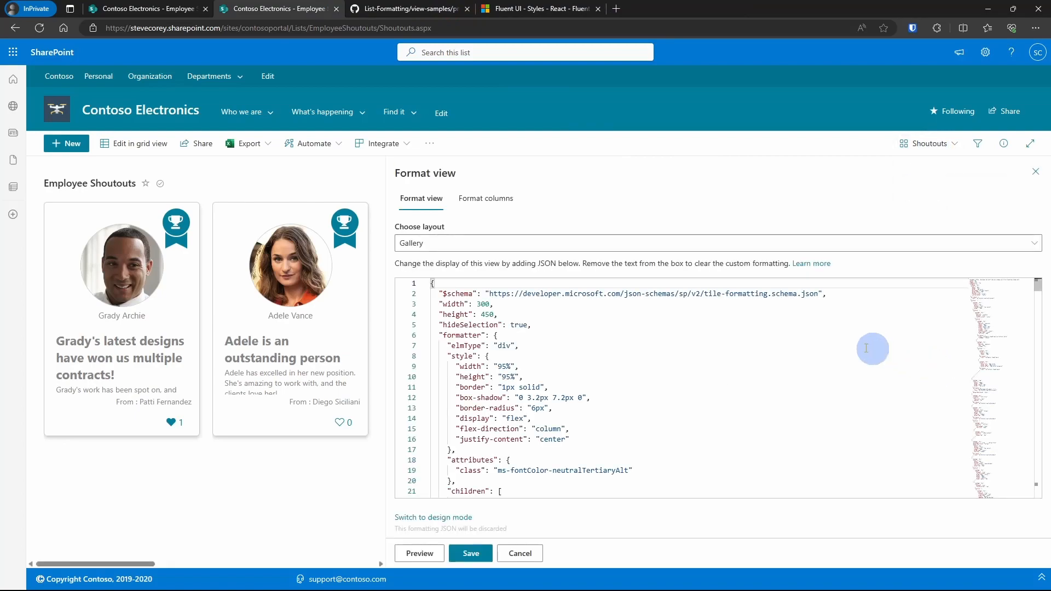
{"action": "scroll", "coordinate": [899, 384], "scroll_direction": "down", "scroll_amount": 10}
{"action": "scroll", "coordinate": [898, 385], "scroll_direction": "down", "scroll_amount": 10}
{"action": "scroll", "coordinate": [899, 384], "scroll_direction": "down", "scroll_amount": 5}
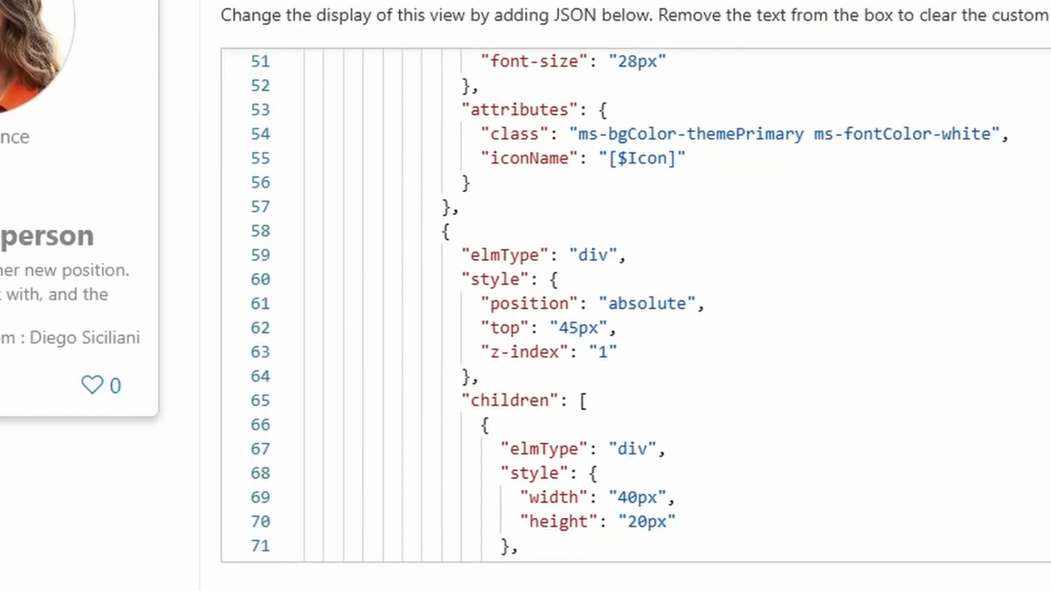
{"action": "scroll", "coordinate": [1035, 353], "scroll_direction": "down", "scroll_amount": 7}
{"action": "scroll", "coordinate": [1034, 345], "scroll_direction": "down", "scroll_amount": 5}
{"action": "scroll", "coordinate": [788, 221], "scroll_direction": "down", "scroll_amount": 2}
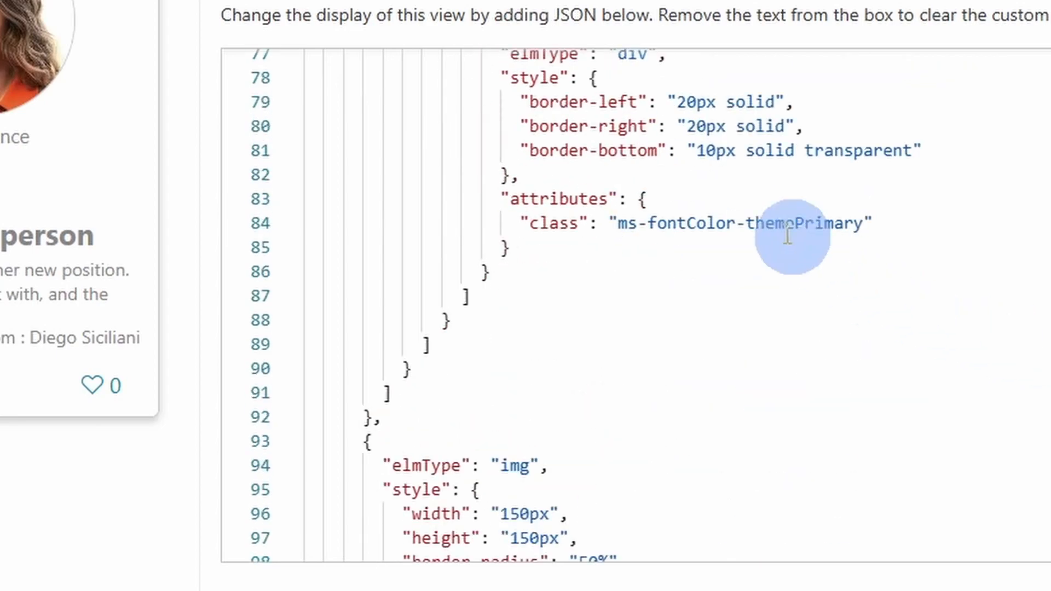
{"action": "scroll", "coordinate": [846, 331], "scroll_direction": "down", "scroll_amount": 3}
{"action": "scroll", "coordinate": [846, 332], "scroll_direction": "down", "scroll_amount": 4}
{"action": "scroll", "coordinate": [1008, 346], "scroll_direction": "down", "scroll_amount": 1}
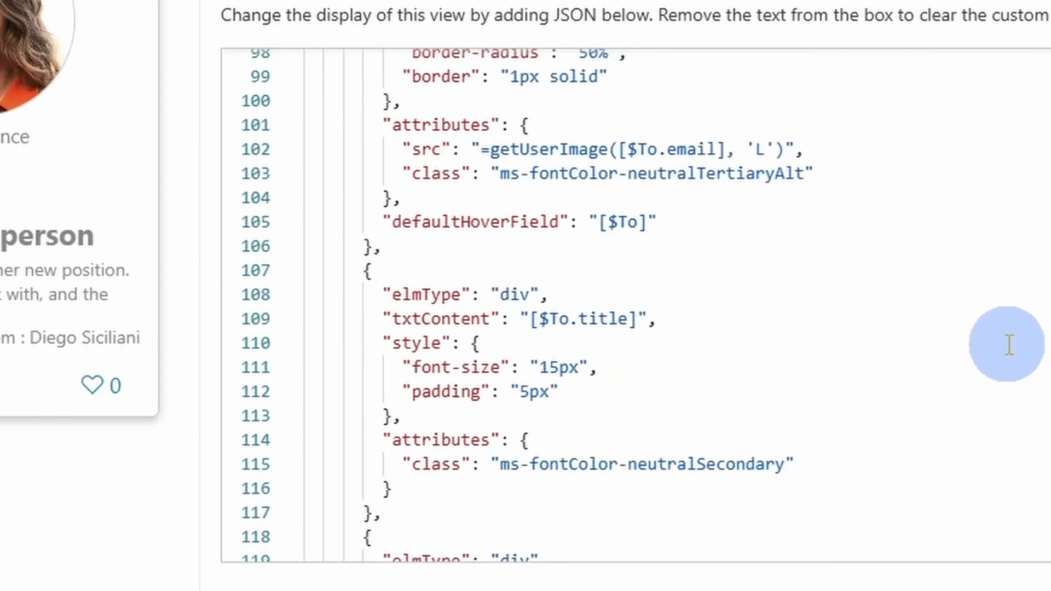
{"action": "scroll", "coordinate": [1009, 347], "scroll_direction": "up", "scroll_amount": 1}
{"action": "left_click", "coordinate": [626, 284]}
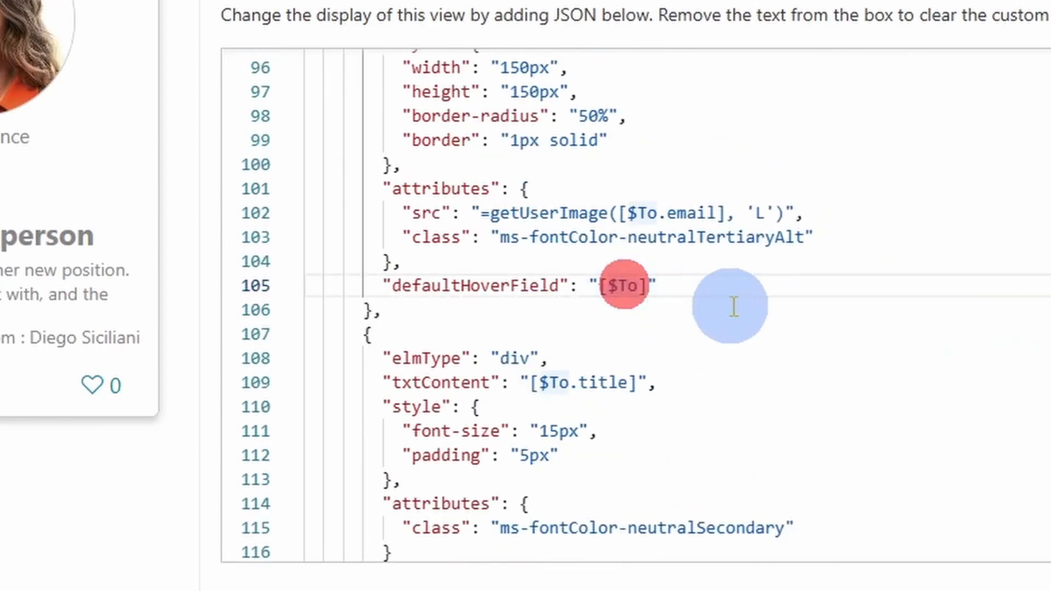
{"action": "left_click", "coordinate": [770, 288]}
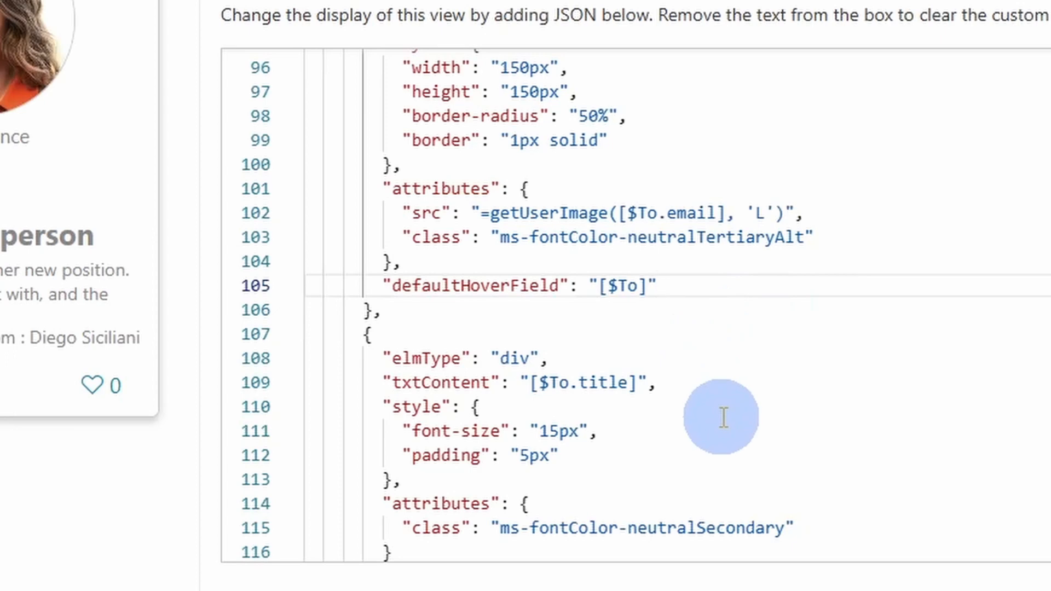
{"action": "scroll", "coordinate": [722, 417], "scroll_direction": "down", "scroll_amount": 2}
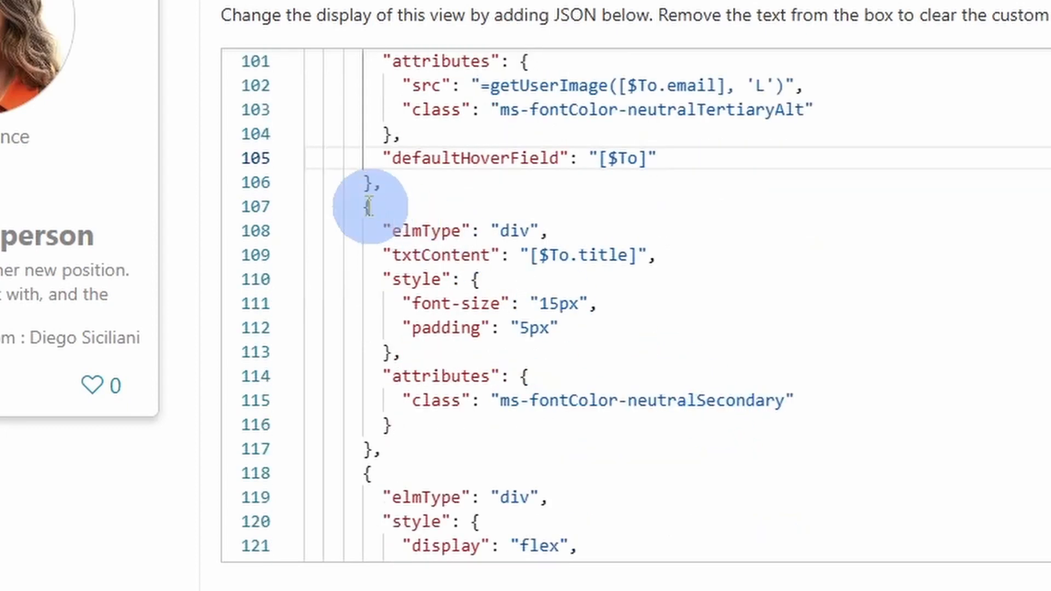
- Select and review the person-title block on lines 107–117
{"action": "left_click", "coordinate": [364, 205]}
{"action": "left_click_drag", "start_coordinate": [364, 205], "coordinate": [611, 448]}
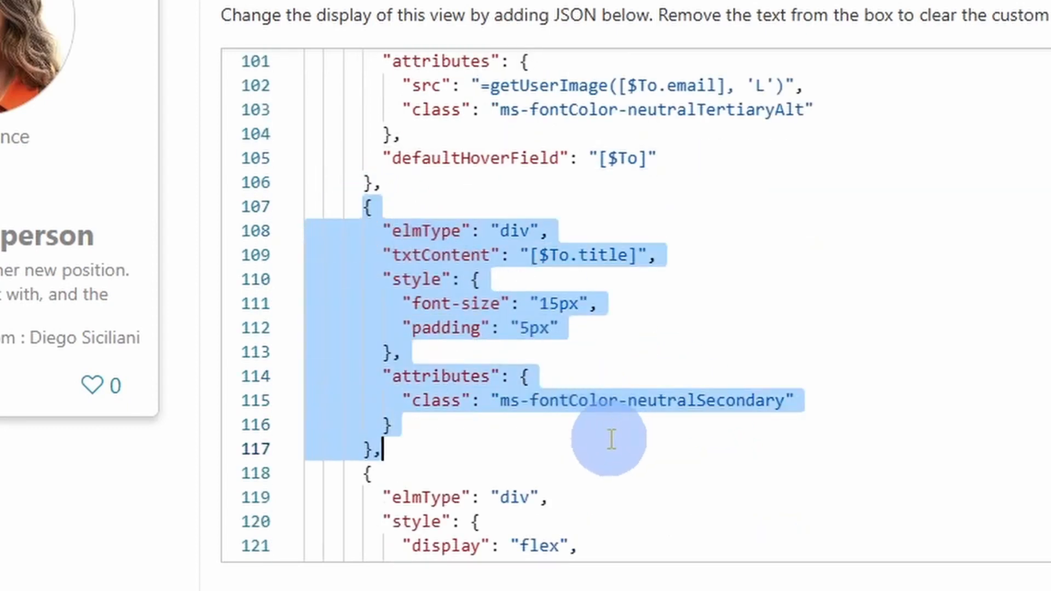
{"action": "left_click", "coordinate": [753, 446]}
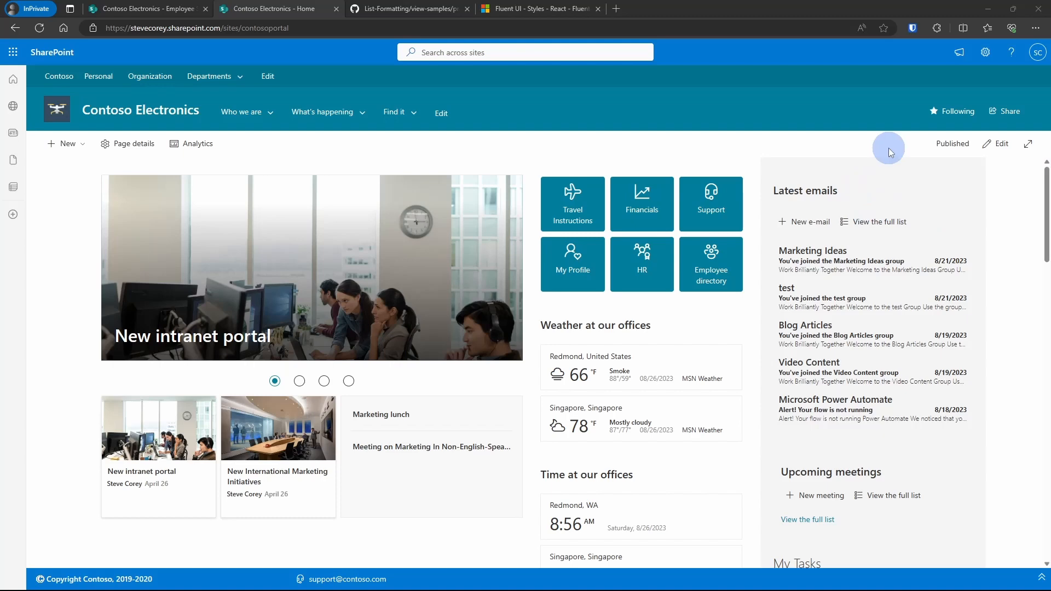
- Edit the home page and insert an Employee Shoutouts List web part in the right column
{"action": "left_click", "coordinate": [997, 144]}
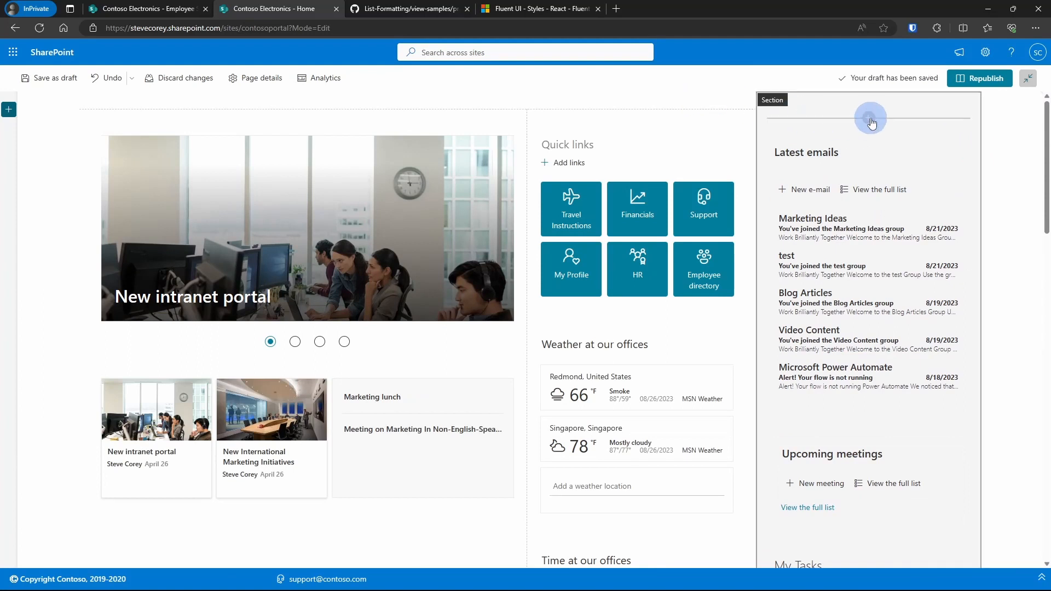
{"action": "left_click", "coordinate": [871, 119]}
{"action": "scroll", "coordinate": [878, 267], "scroll_direction": "down", "scroll_amount": 4}
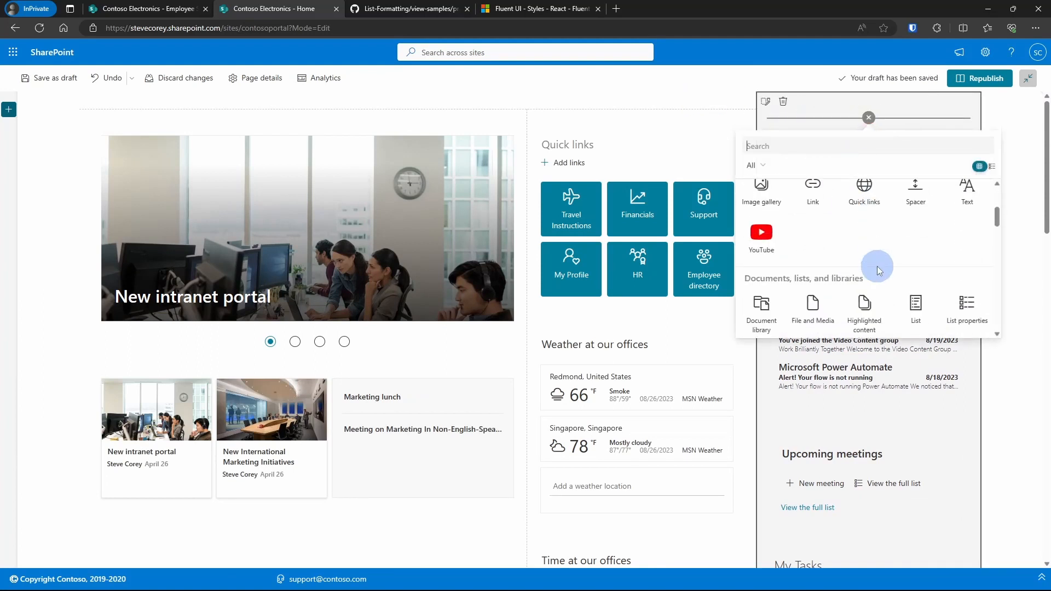
{"action": "left_click", "coordinate": [865, 245]}
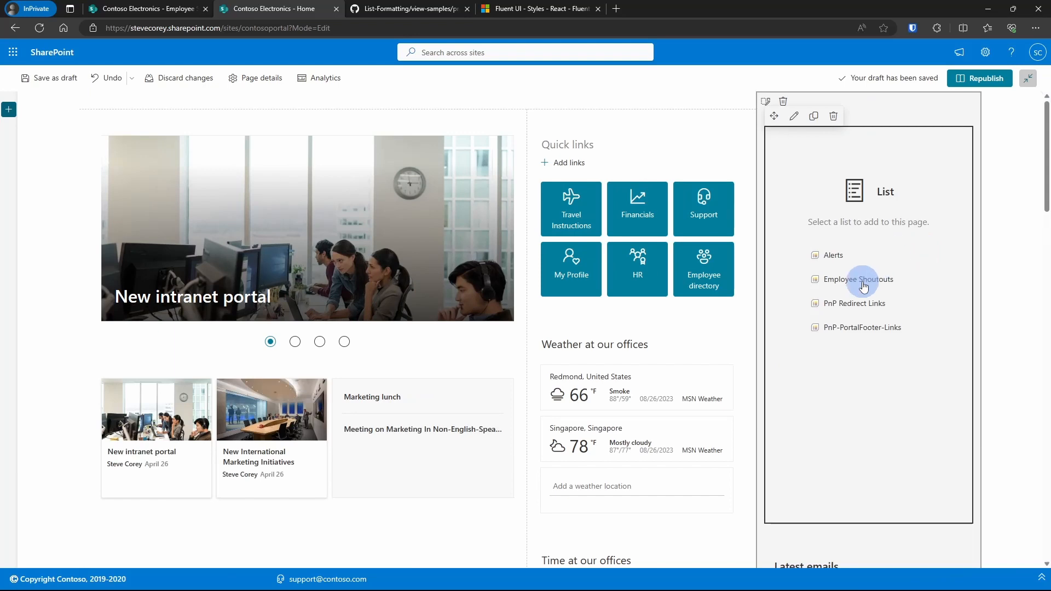
{"action": "left_click", "coordinate": [853, 281]}
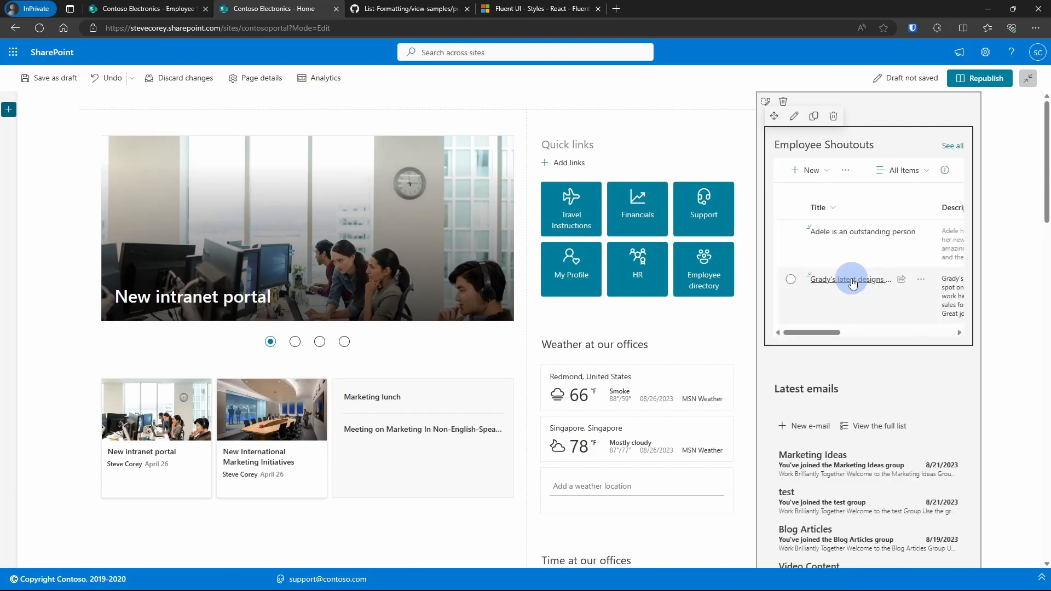
- Set the web part to the Shoutouts view and apply its settings
{"action": "left_click", "coordinate": [795, 120]}
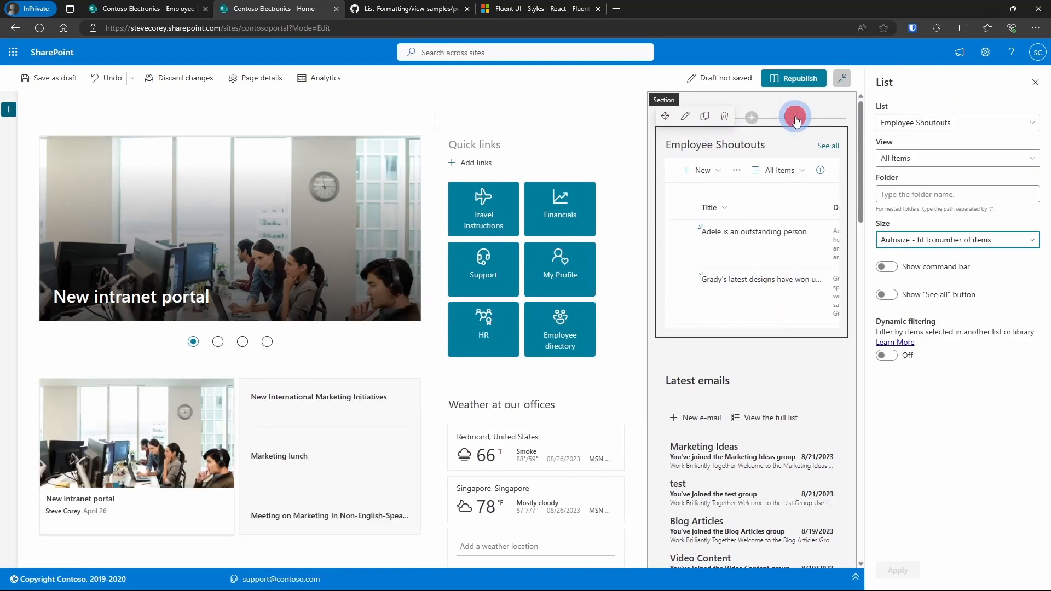
{"action": "left_click", "coordinate": [921, 200]}
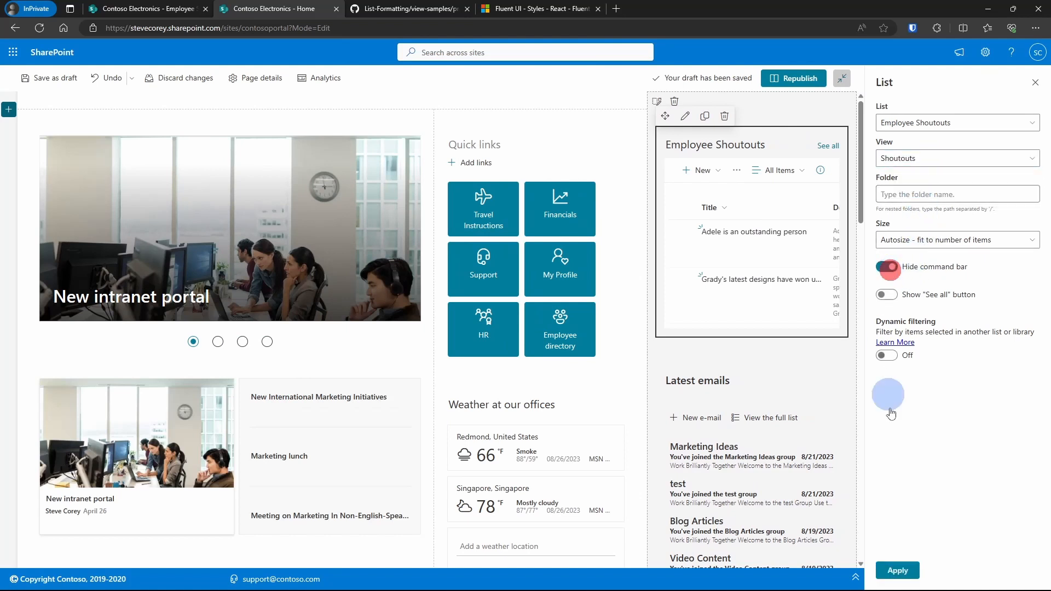
{"action": "left_click", "coordinate": [898, 572]}
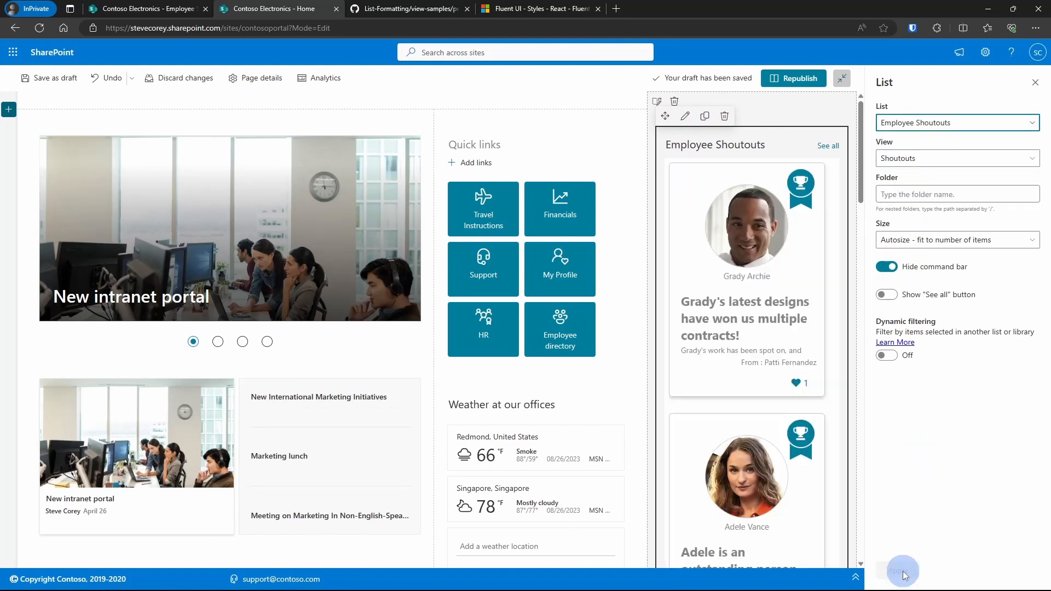
{"action": "scroll", "coordinate": [812, 490], "scroll_direction": "down", "scroll_amount": 3}
{"action": "scroll", "coordinate": [812, 490], "scroll_direction": "down", "scroll_amount": 5}
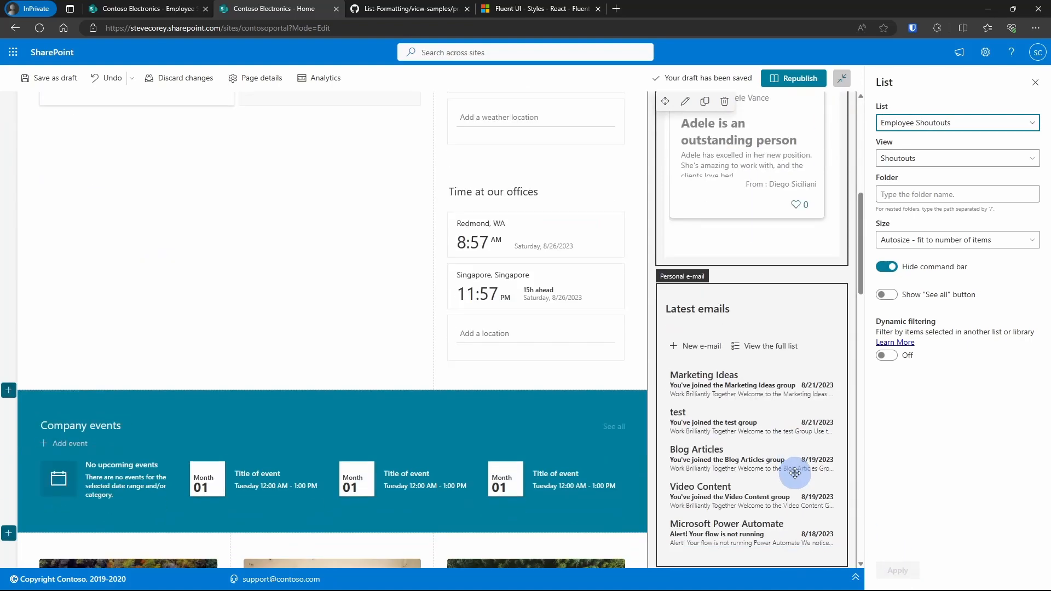
{"action": "scroll", "coordinate": [812, 490], "scroll_direction": "up", "scroll_amount": 5}
{"action": "scroll", "coordinate": [805, 485], "scroll_direction": "up", "scroll_amount": 2}
{"action": "scroll", "coordinate": [800, 477], "scroll_direction": "up", "scroll_amount": 3}
- Insert a second Employee Shoutouts List web part atop the left column
{"action": "left_click", "coordinate": [229, 118]}
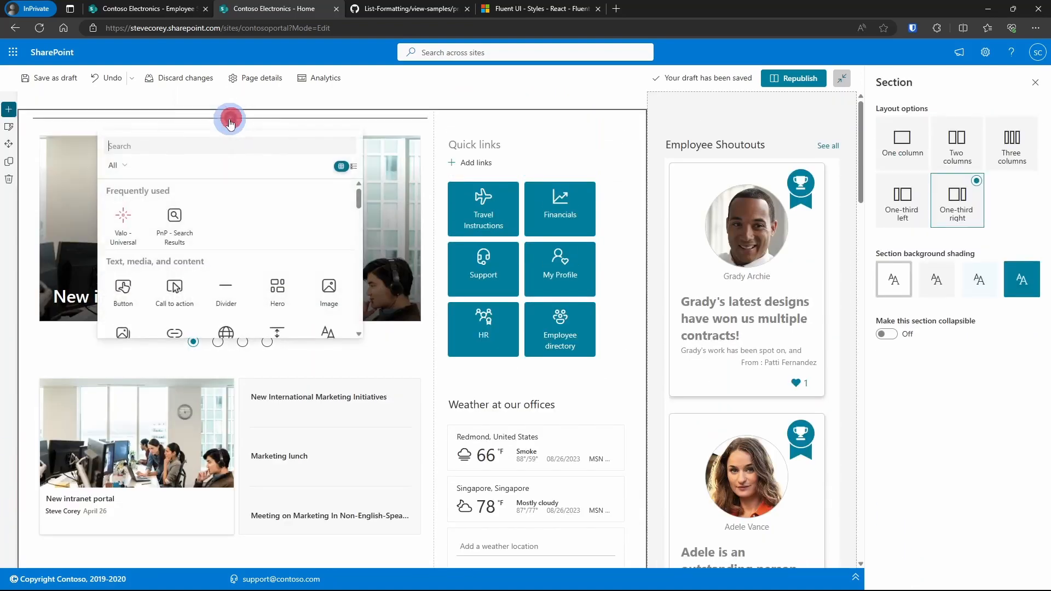
{"action": "scroll", "coordinate": [325, 312], "scroll_direction": "down", "scroll_amount": 2}
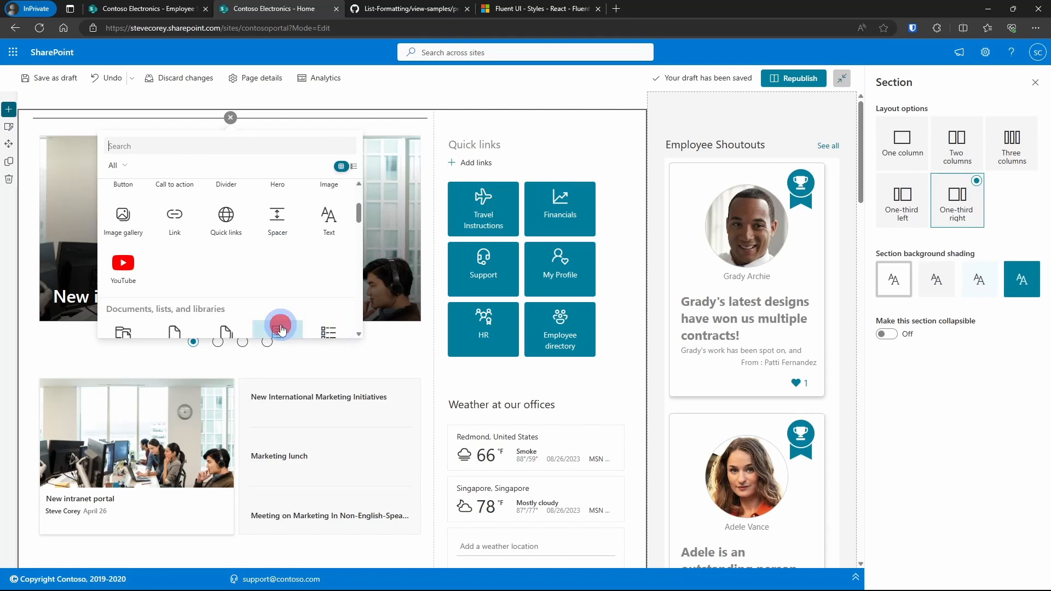
{"action": "left_click", "coordinate": [282, 329]}
{"action": "left_click", "coordinate": [160, 283]}
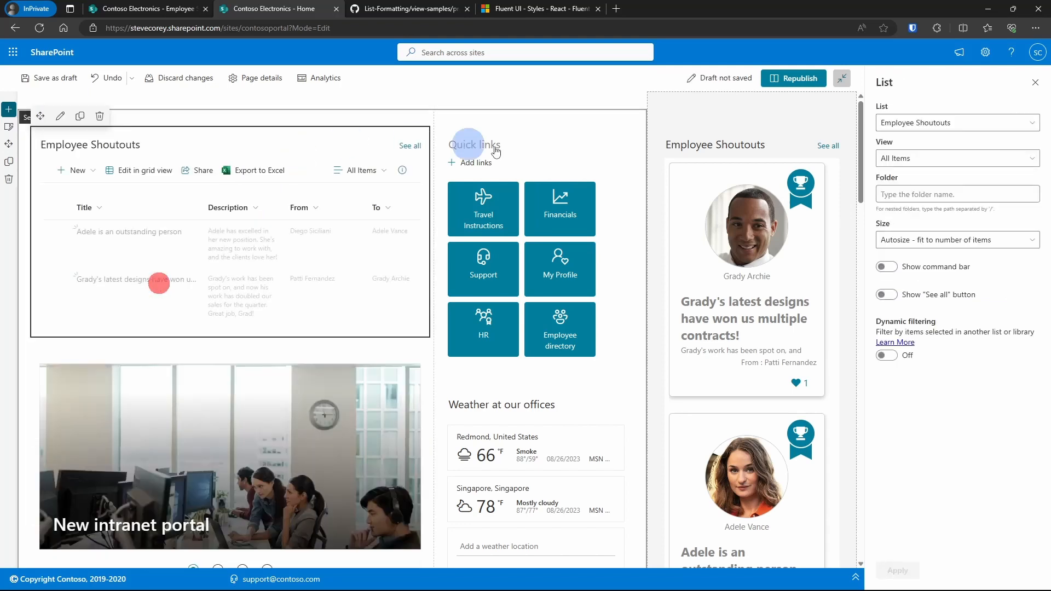
- Choose the Shoutouts view, hide the command bar, and apply the web part settings
{"action": "left_click", "coordinate": [957, 158]}
{"action": "left_click", "coordinate": [899, 197]}
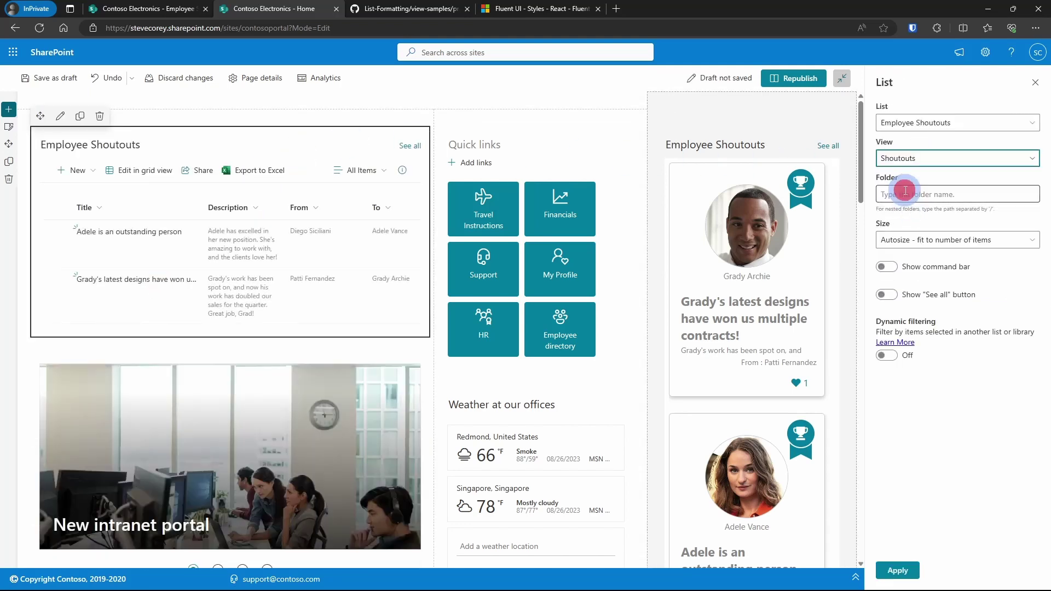
{"action": "left_click", "coordinate": [886, 266]}
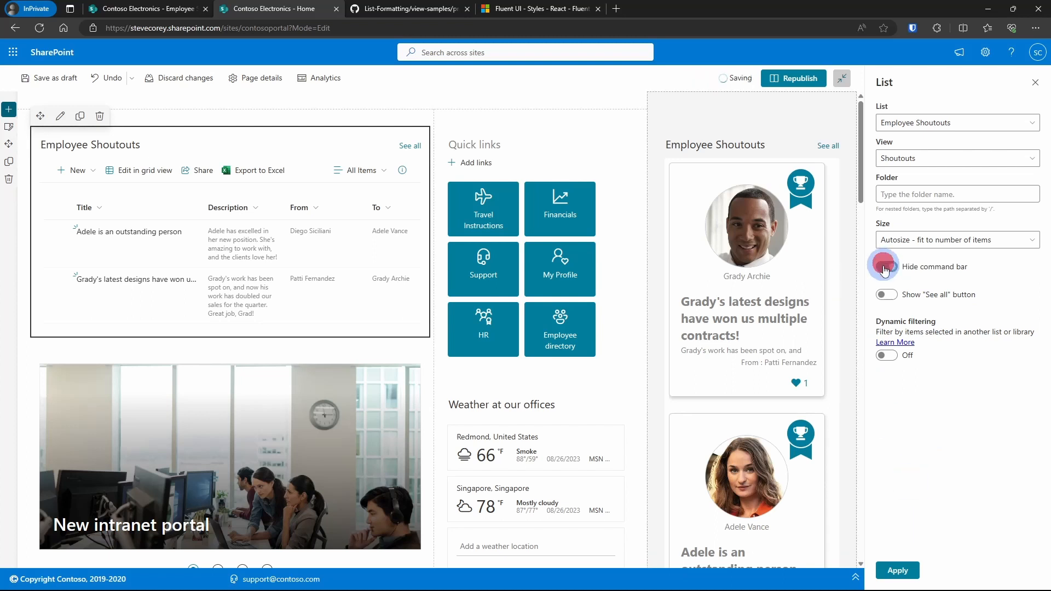
{"action": "left_click", "coordinate": [899, 570]}
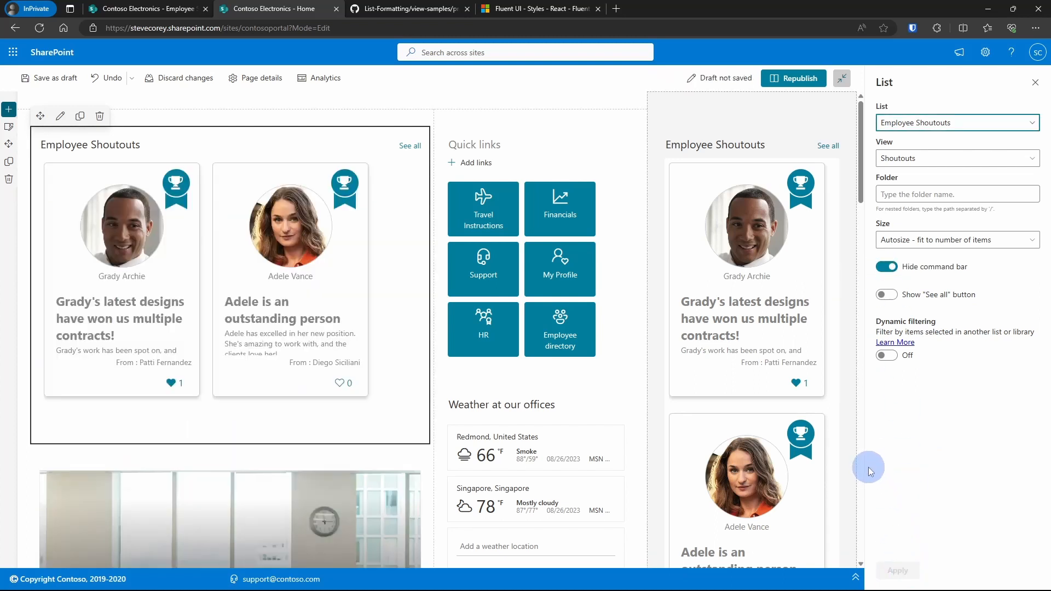